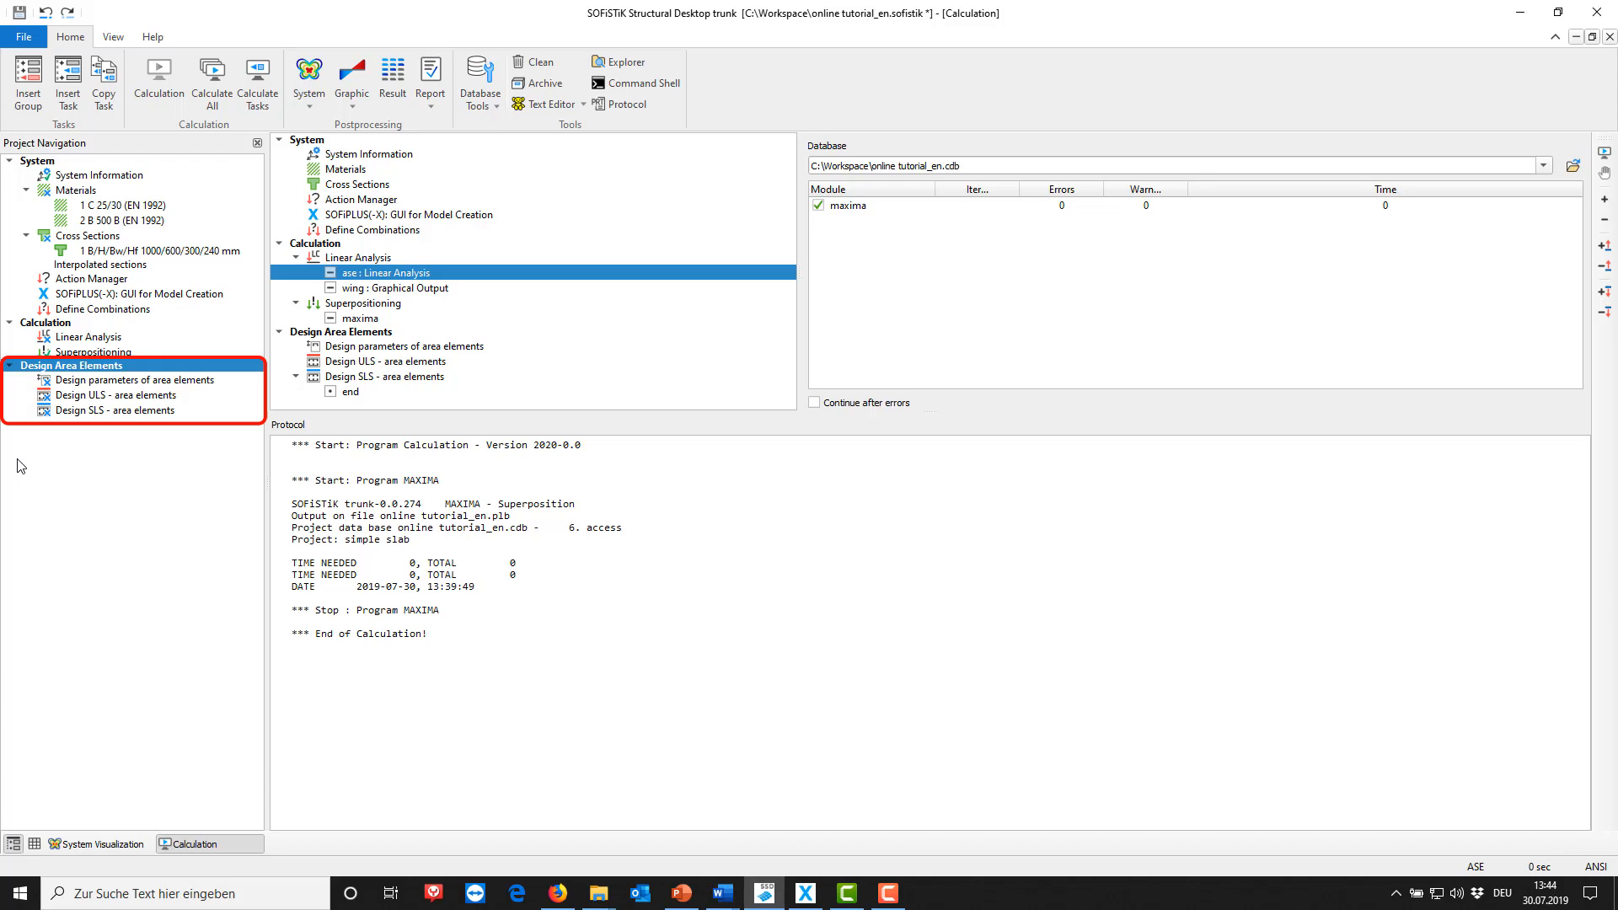
- Open the design parameters of area elements and review the layer types and the direction and distance settings of the remaining groups
{"action": "double_click", "coordinate": [234, 379]}
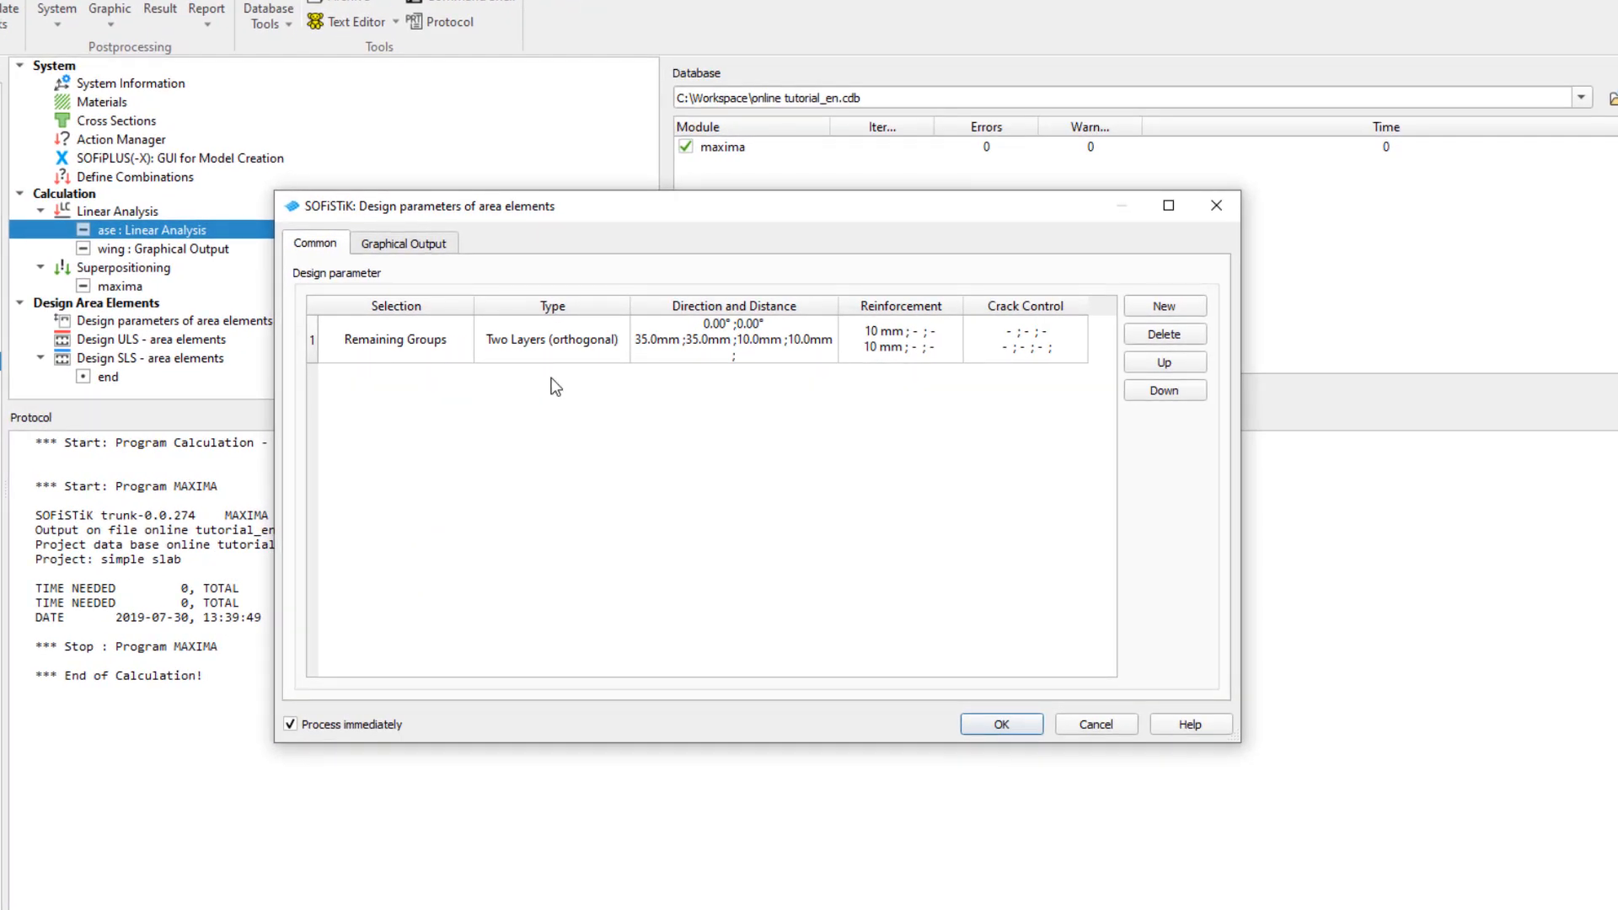
{"action": "left_click", "coordinate": [623, 342]}
{"action": "left_click", "coordinate": [624, 341]}
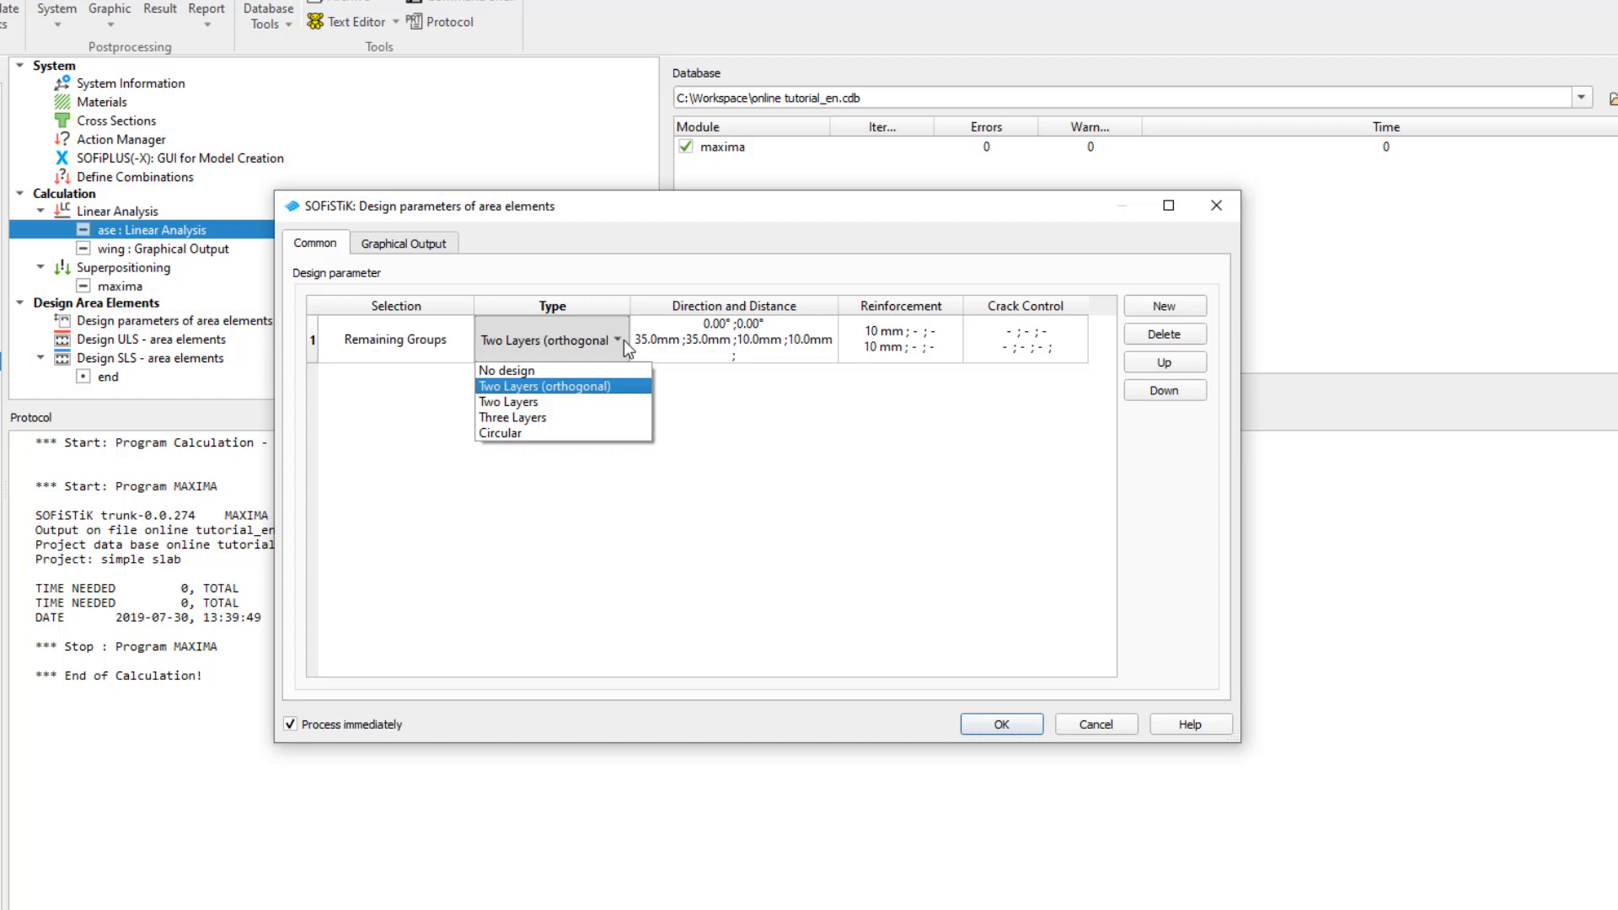
{"action": "left_click", "coordinate": [623, 340]}
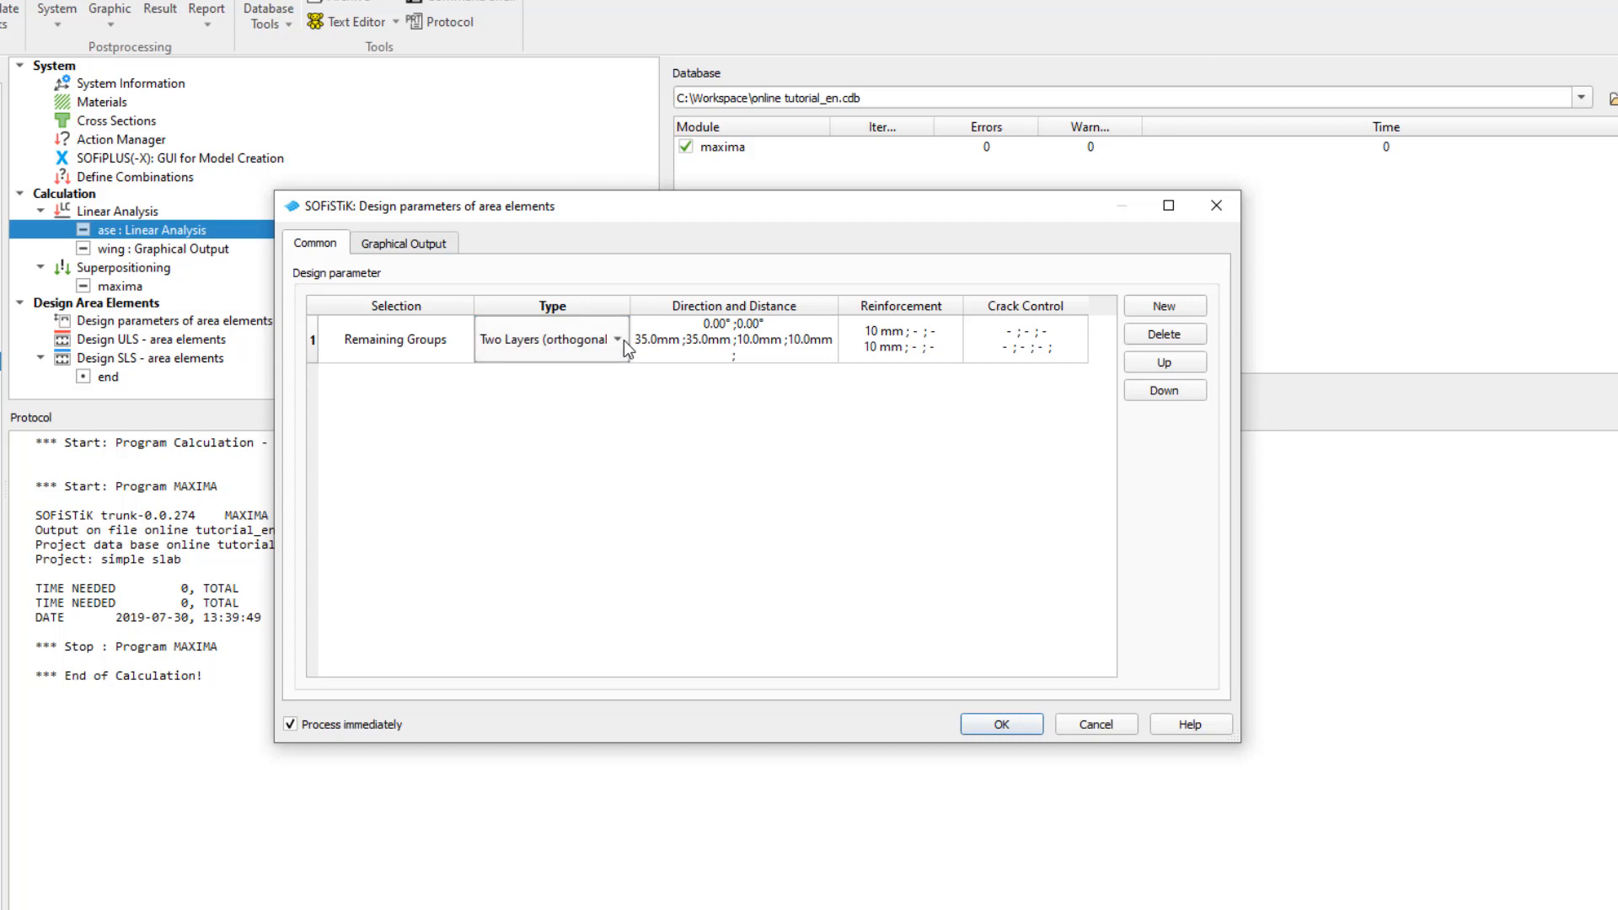
{"action": "left_click", "coordinate": [624, 340]}
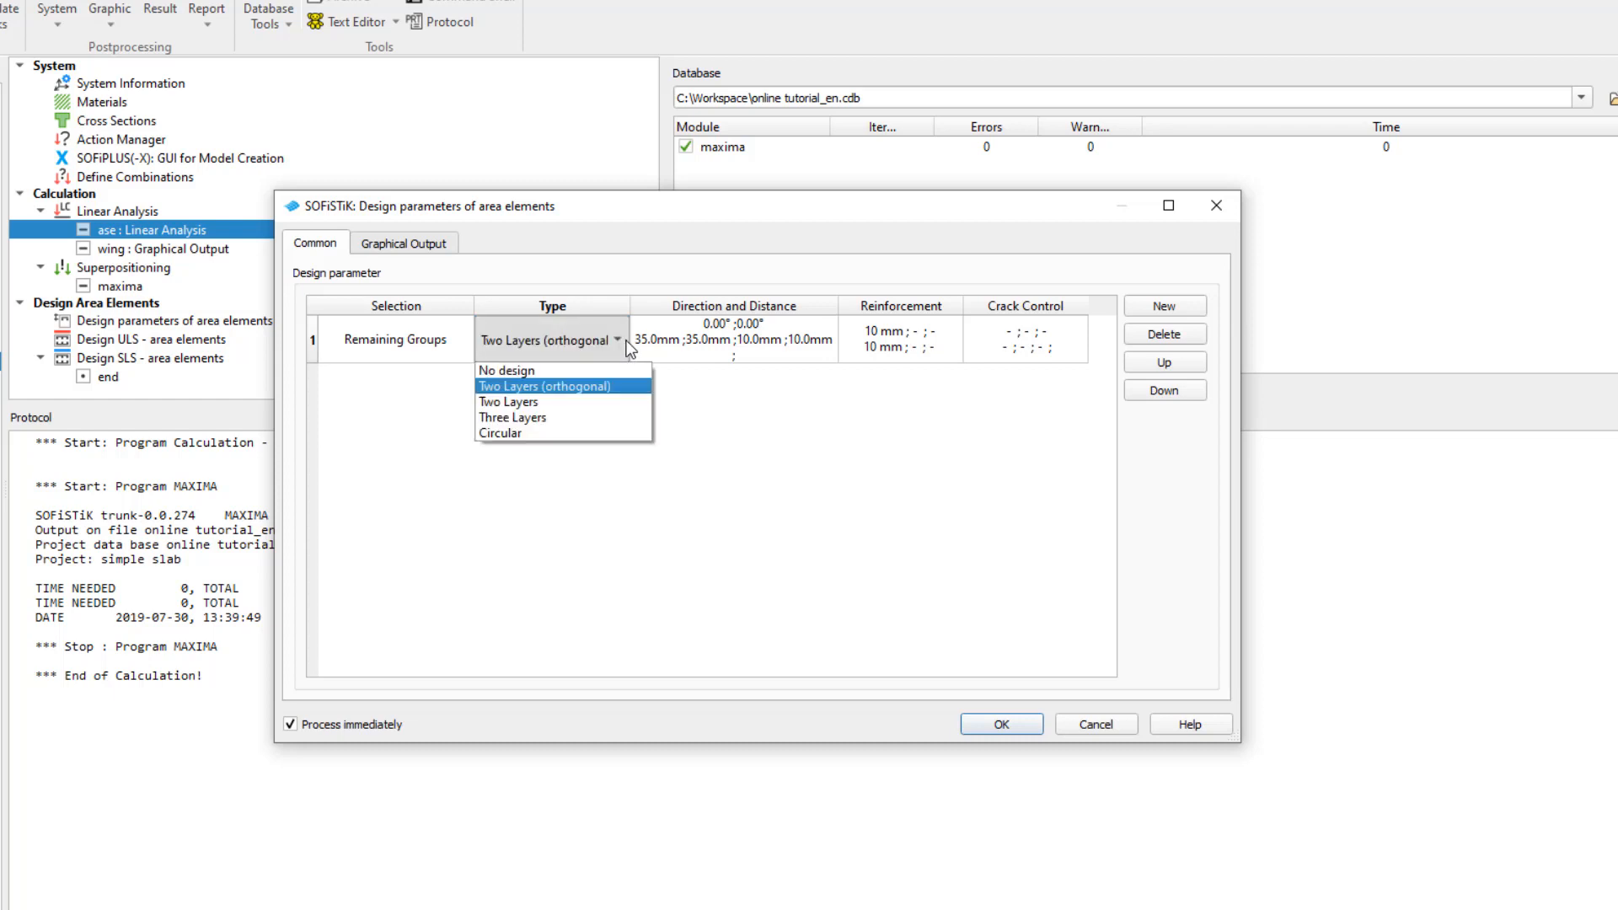
{"action": "left_click", "coordinate": [642, 345]}
{"action": "left_click", "coordinate": [641, 343]}
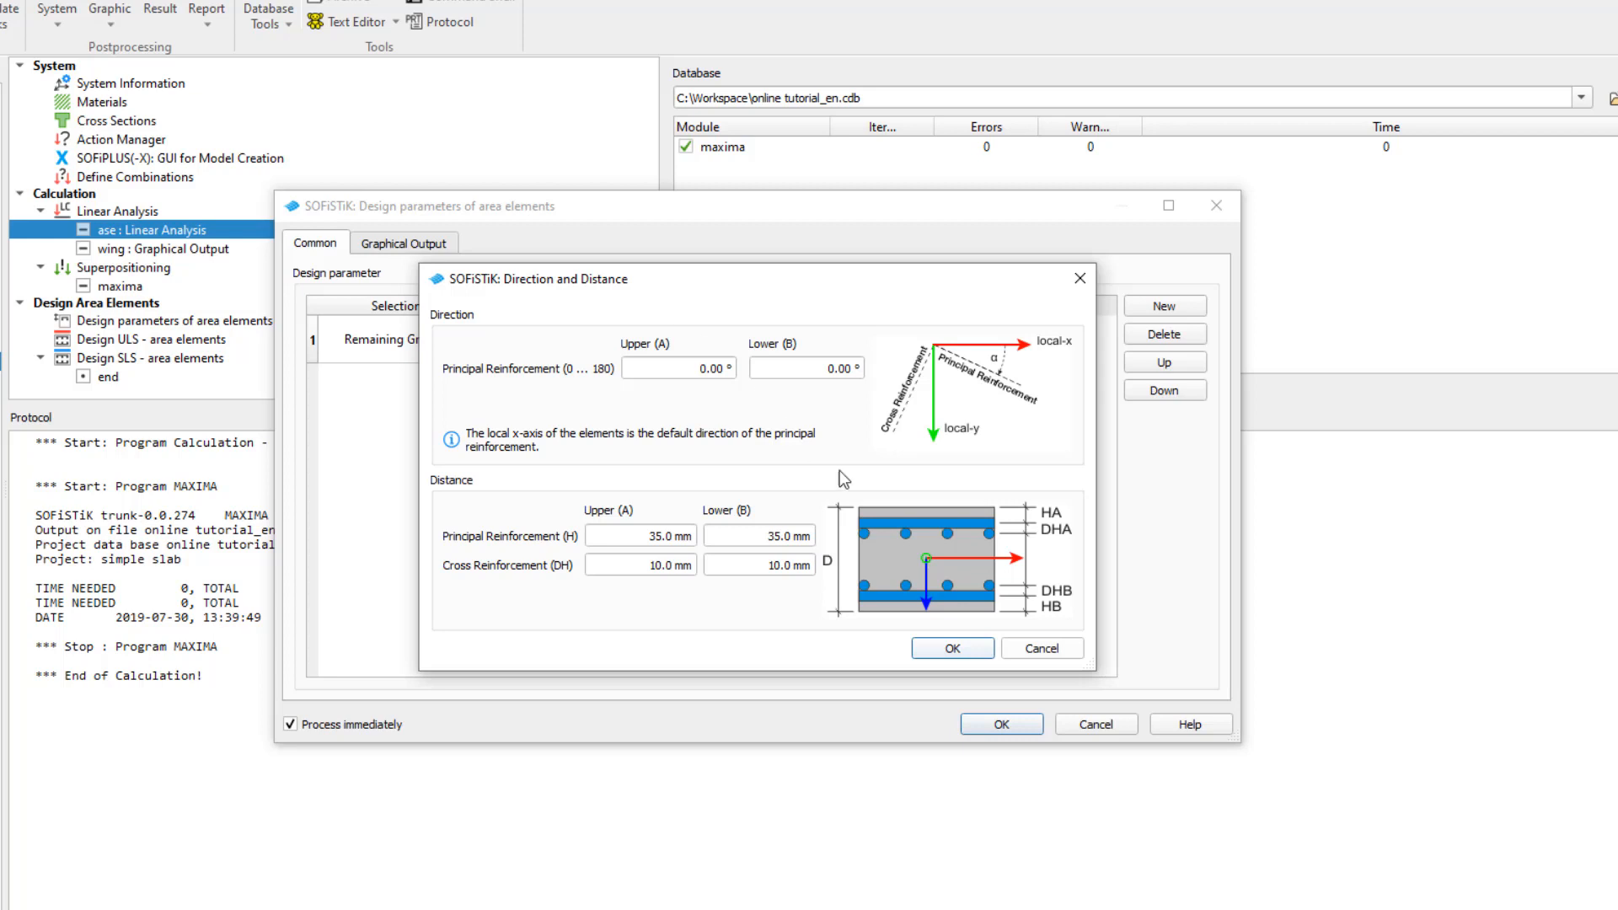
{"action": "left_click", "coordinate": [951, 649]}
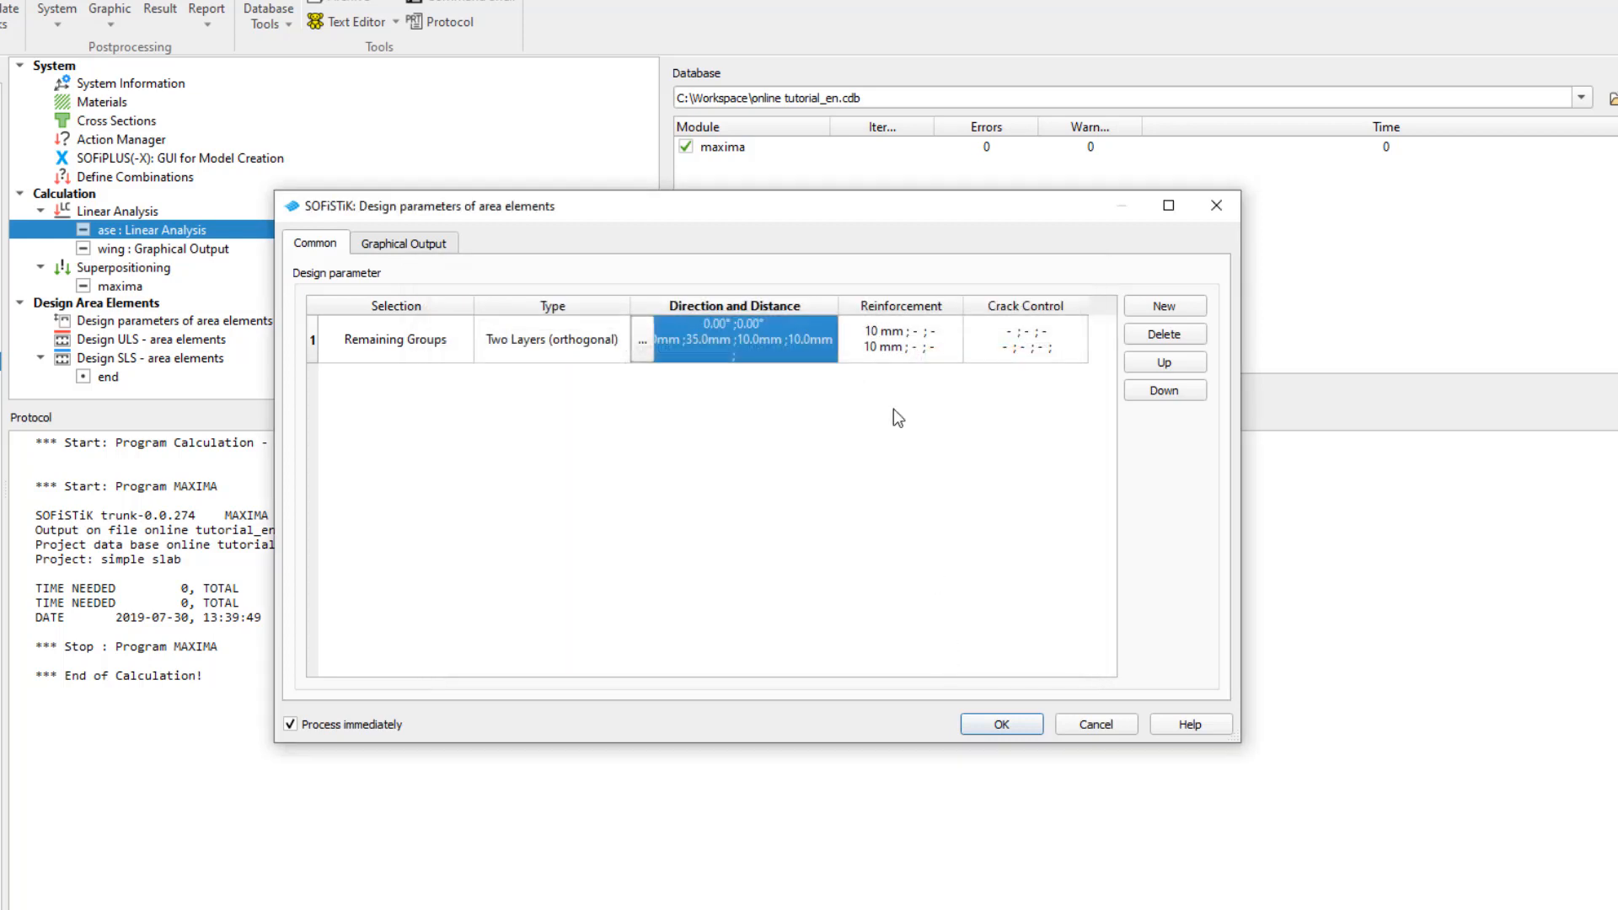
- Set the minimum upper principal reinforcement of the remaining groups from 10 mm bars at a distance of 150 mm
{"action": "left_click", "coordinate": [875, 337]}
{"action": "left_click", "coordinate": [848, 338]}
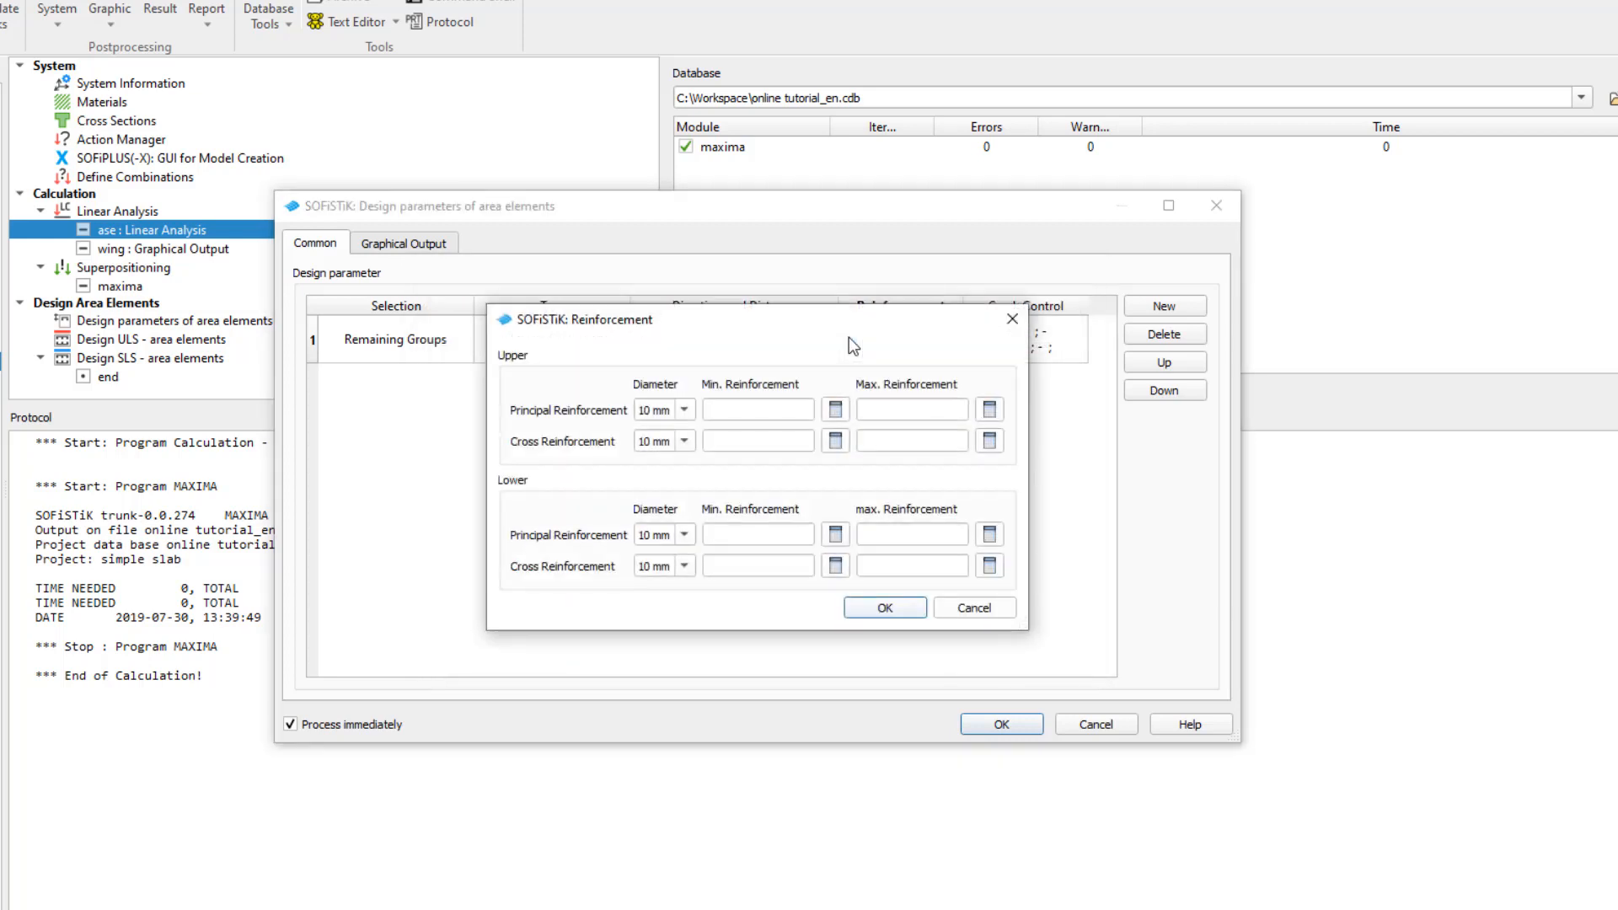
{"action": "left_click", "coordinate": [835, 411]}
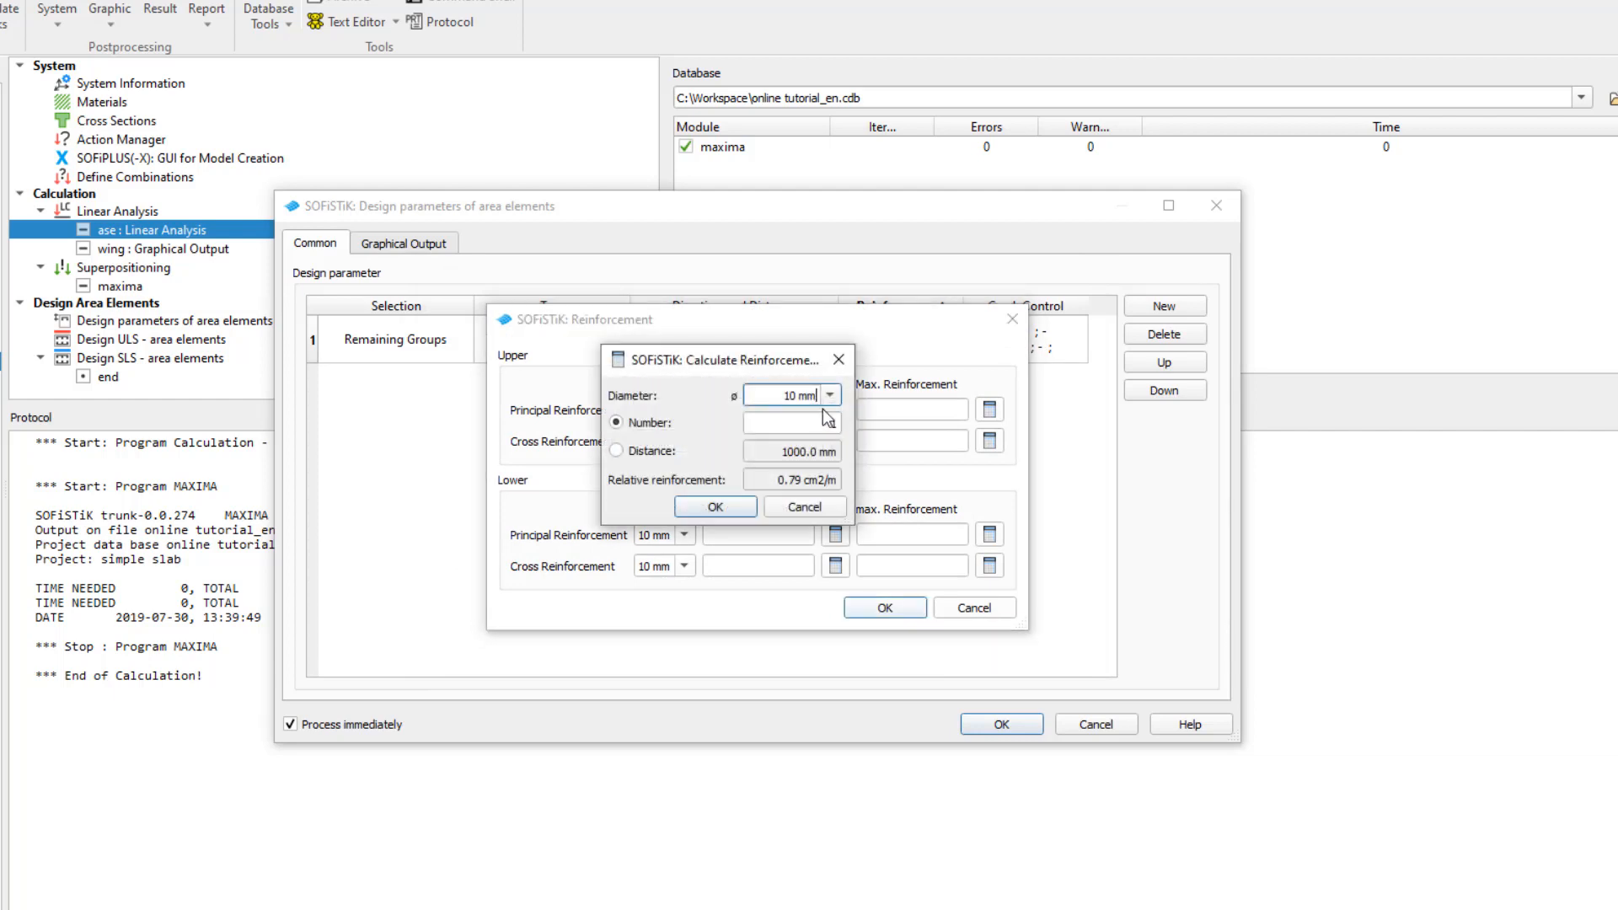
{"action": "left_click", "coordinate": [618, 452]}
{"action": "left_click_drag", "start_coordinate": [764, 451], "coordinate": [919, 449]}
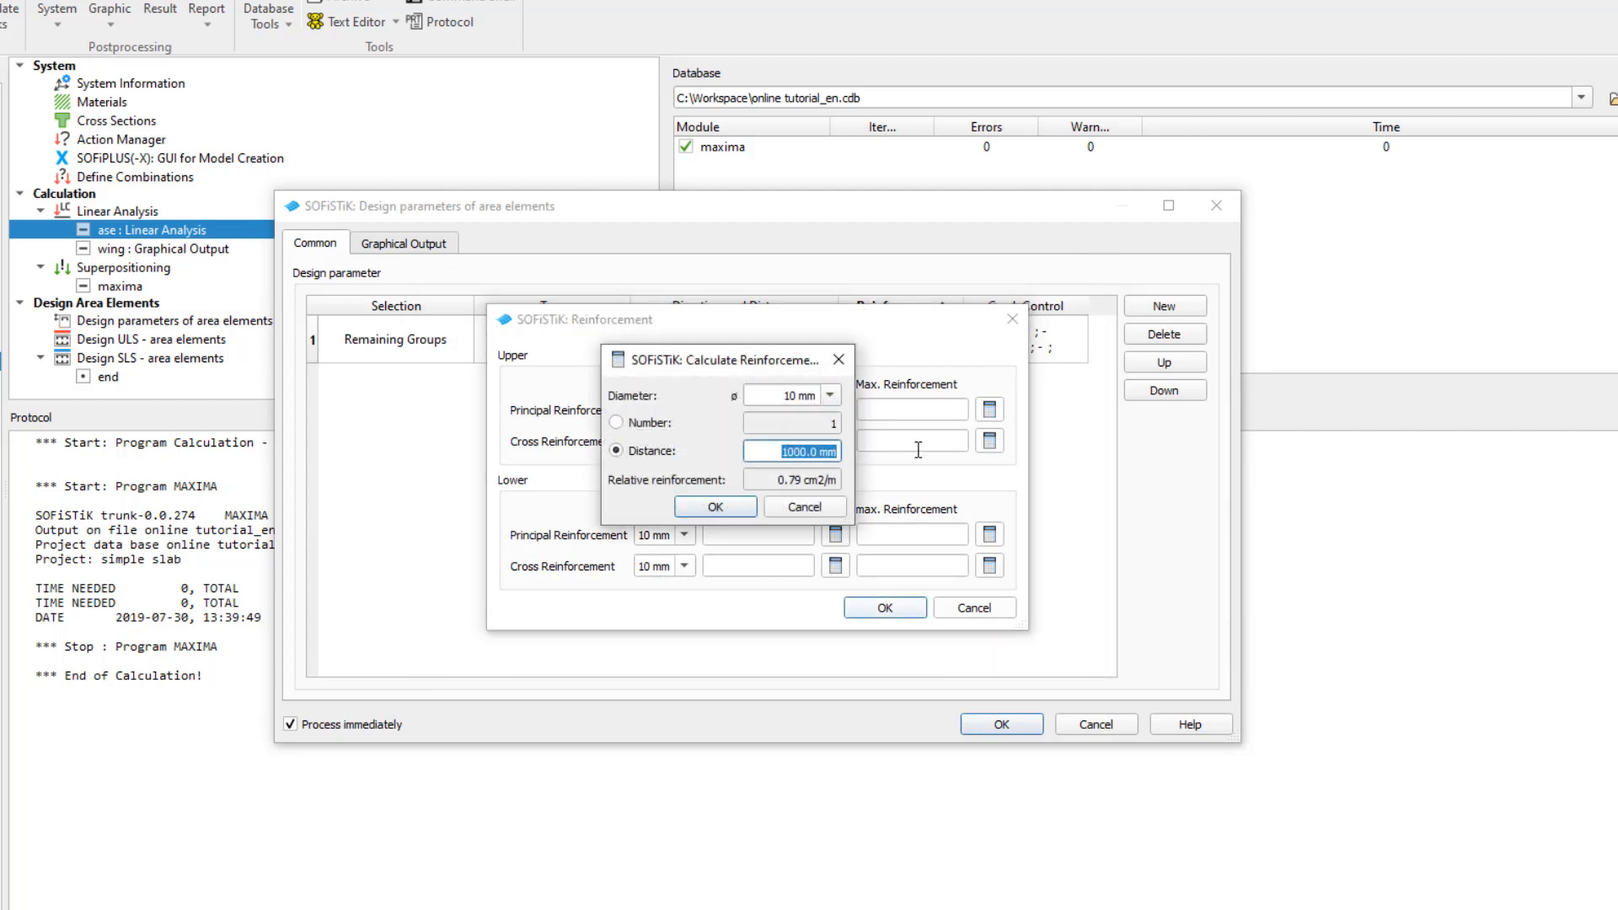
{"action": "type", "text": "150"}
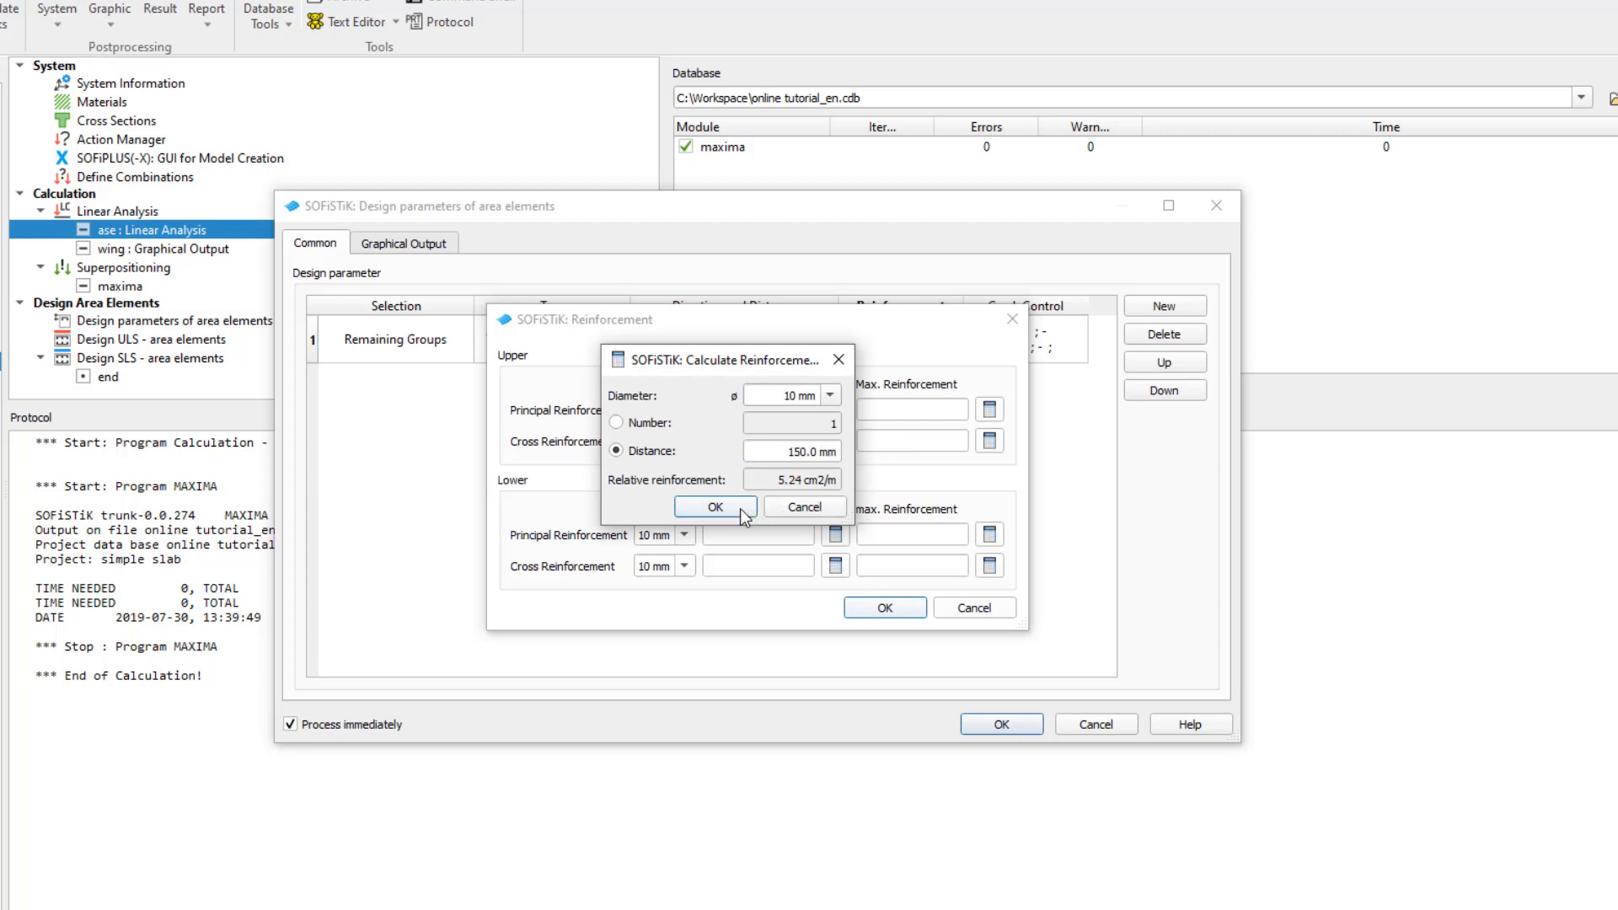
{"action": "left_click", "coordinate": [746, 511]}
- Set the minimum lower principal reinforcement from 10 mm bars at a distance of 150 mm and accept the reinforcement settings
{"action": "left_click", "coordinate": [834, 533]}
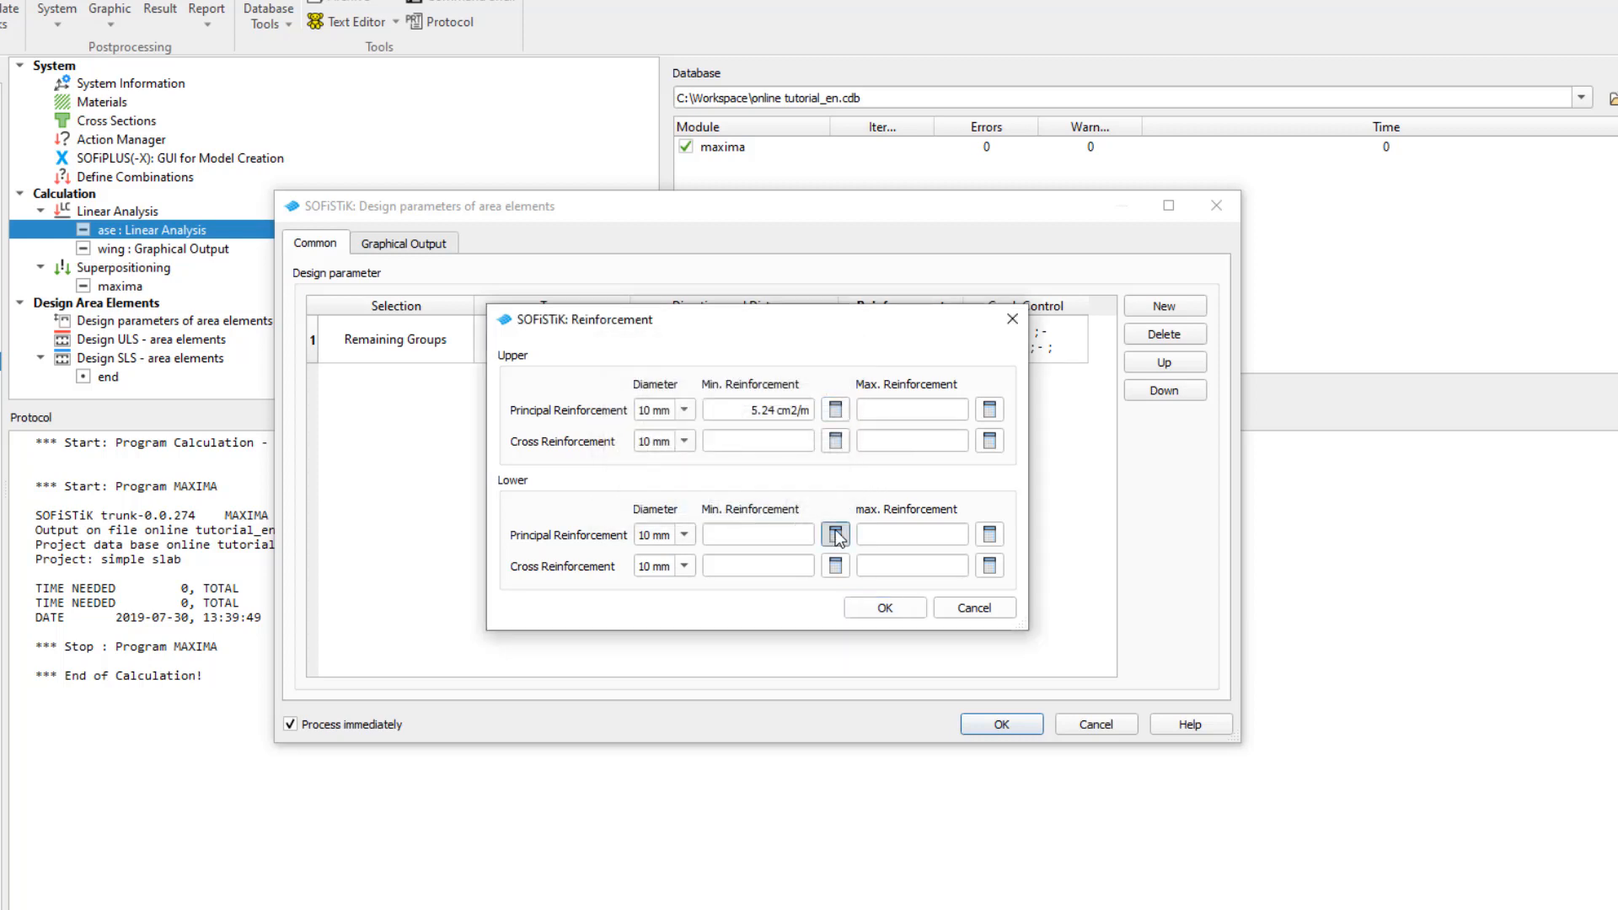
{"action": "left_click", "coordinate": [609, 451]}
{"action": "left_click_drag", "start_coordinate": [764, 451], "coordinate": [925, 454]}
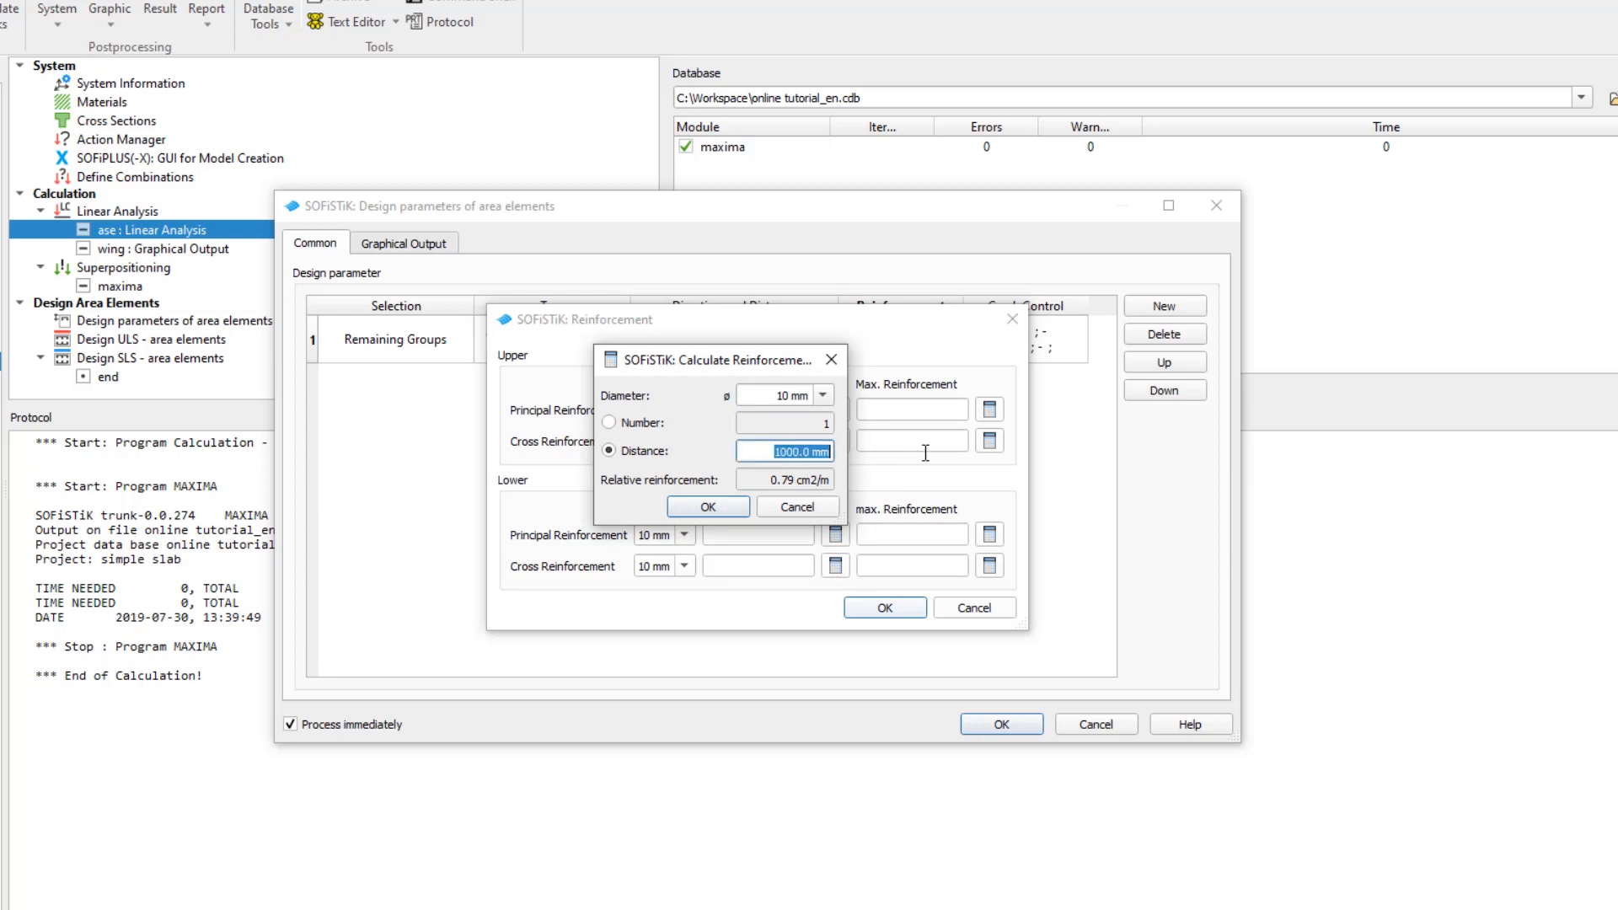
{"action": "type", "text": "150"}
{"action": "left_click", "coordinate": [708, 507]}
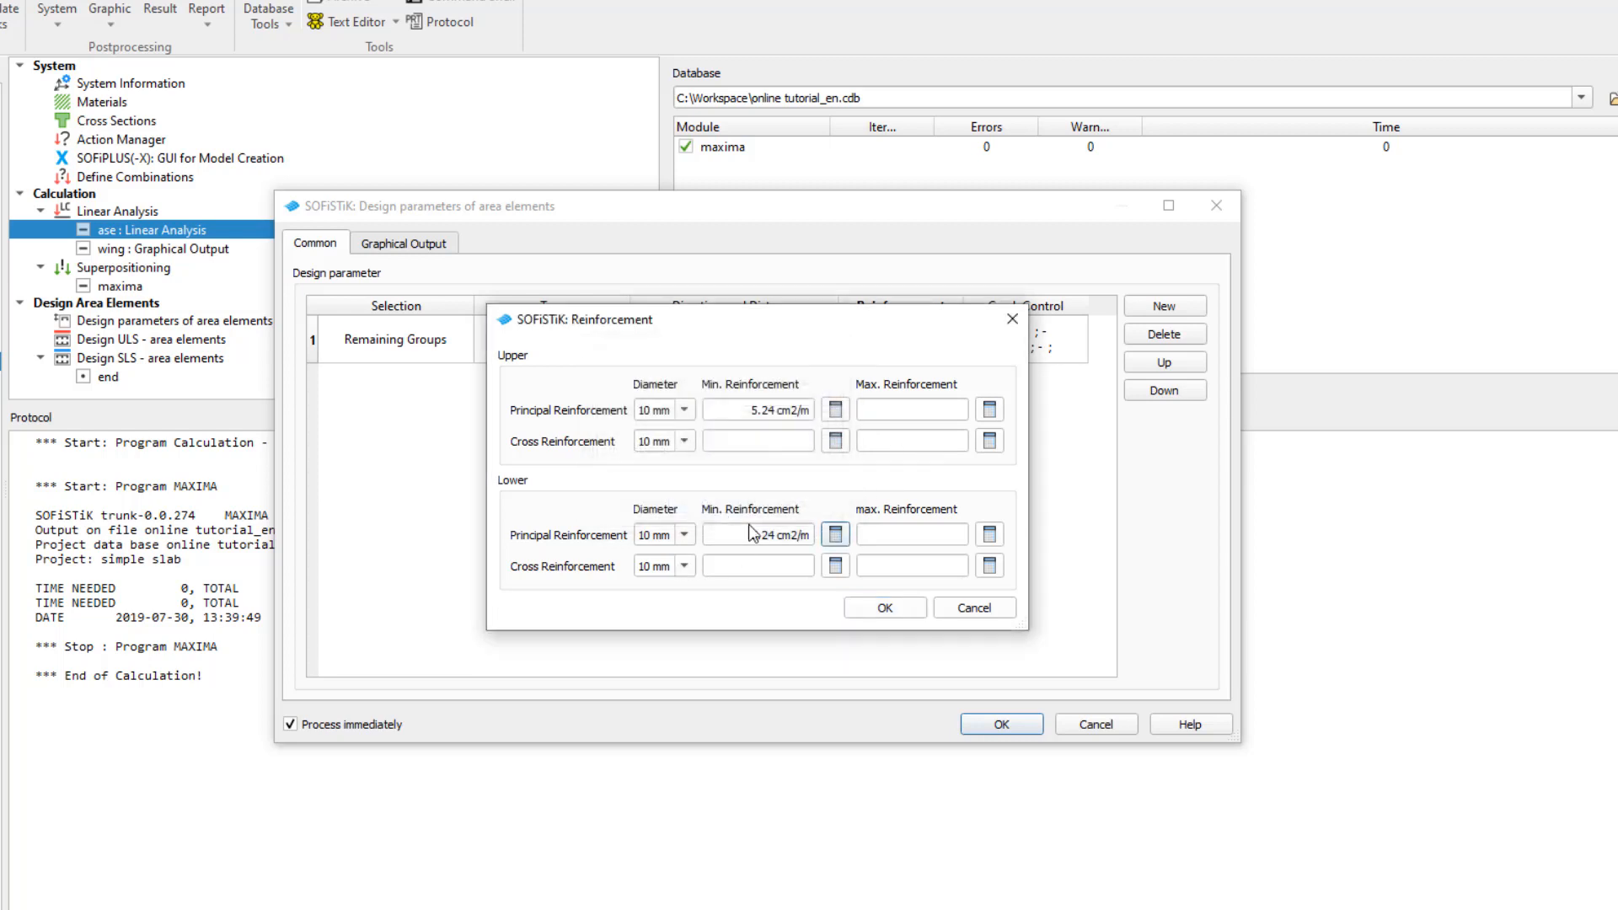
{"action": "left_click", "coordinate": [884, 608]}
- Set the permissible crack width to 0.30 mm for the upper and lower principal and cross reinforcement of the remaining groups
{"action": "left_click", "coordinate": [977, 351]}
{"action": "left_click", "coordinate": [976, 349]}
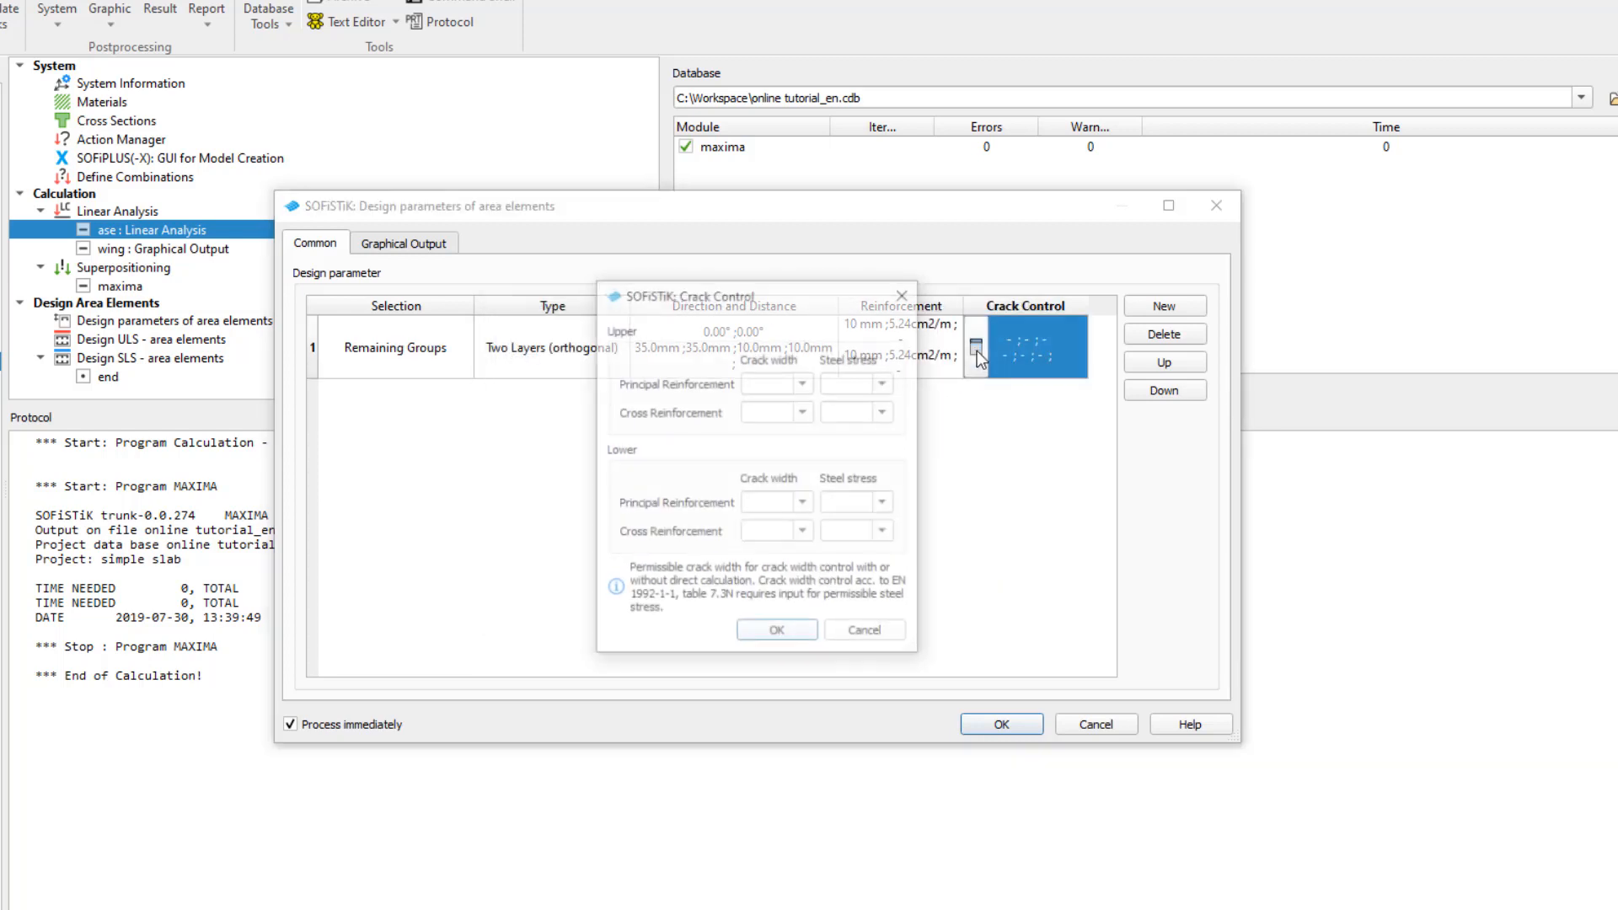
{"action": "left_click", "coordinate": [804, 383]}
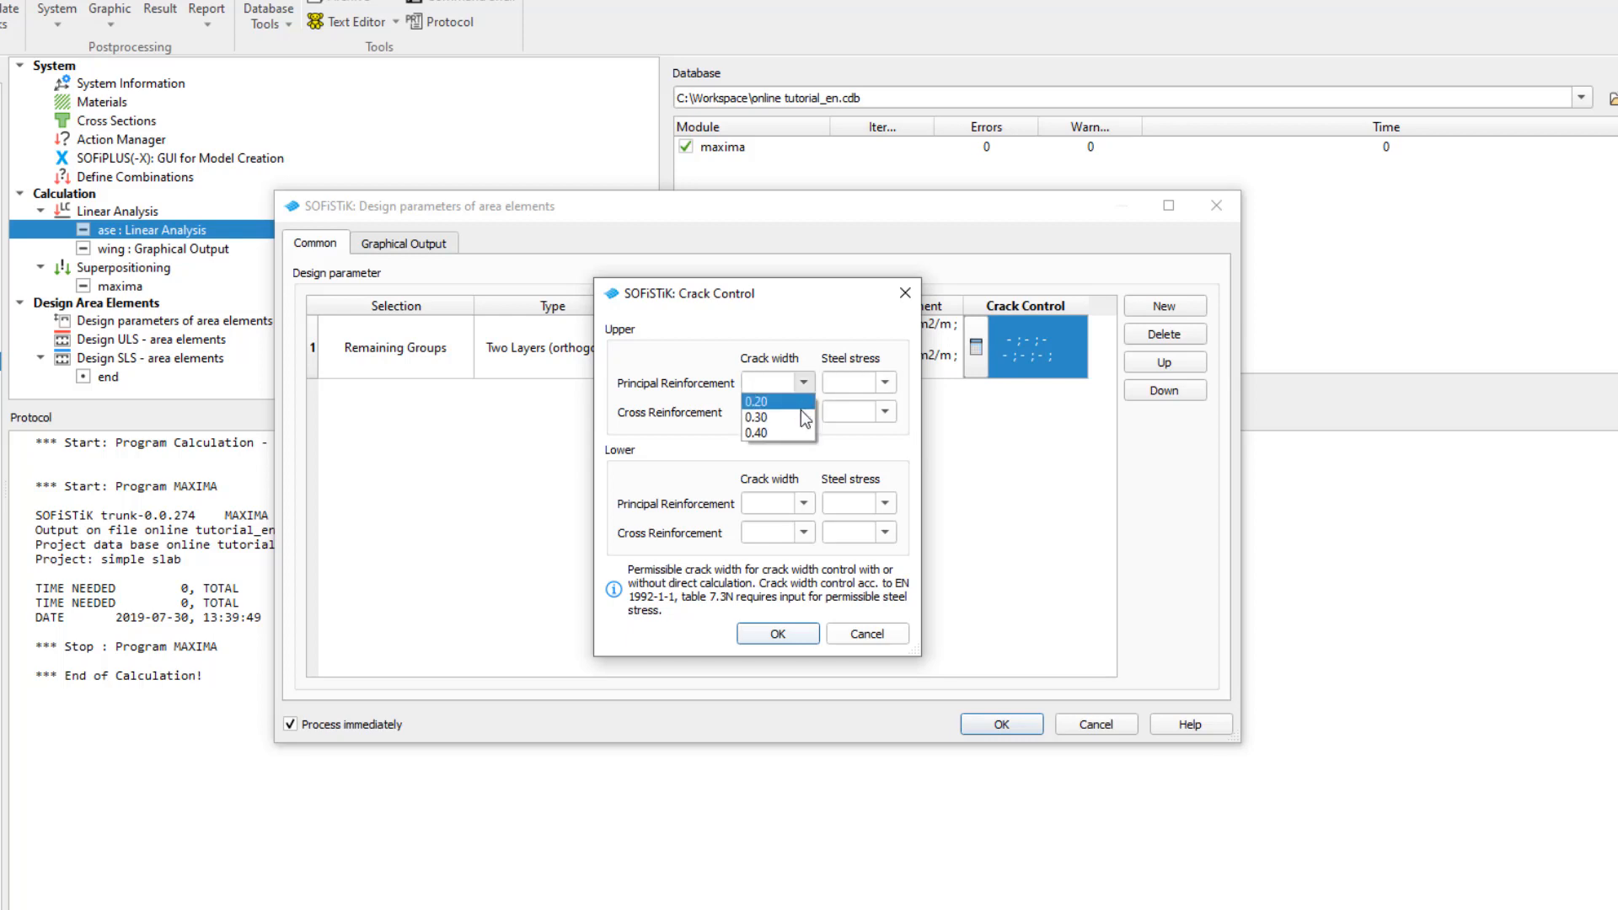
{"action": "left_click", "coordinate": [803, 419]}
{"action": "left_click", "coordinate": [804, 412]}
{"action": "left_click", "coordinate": [777, 446]}
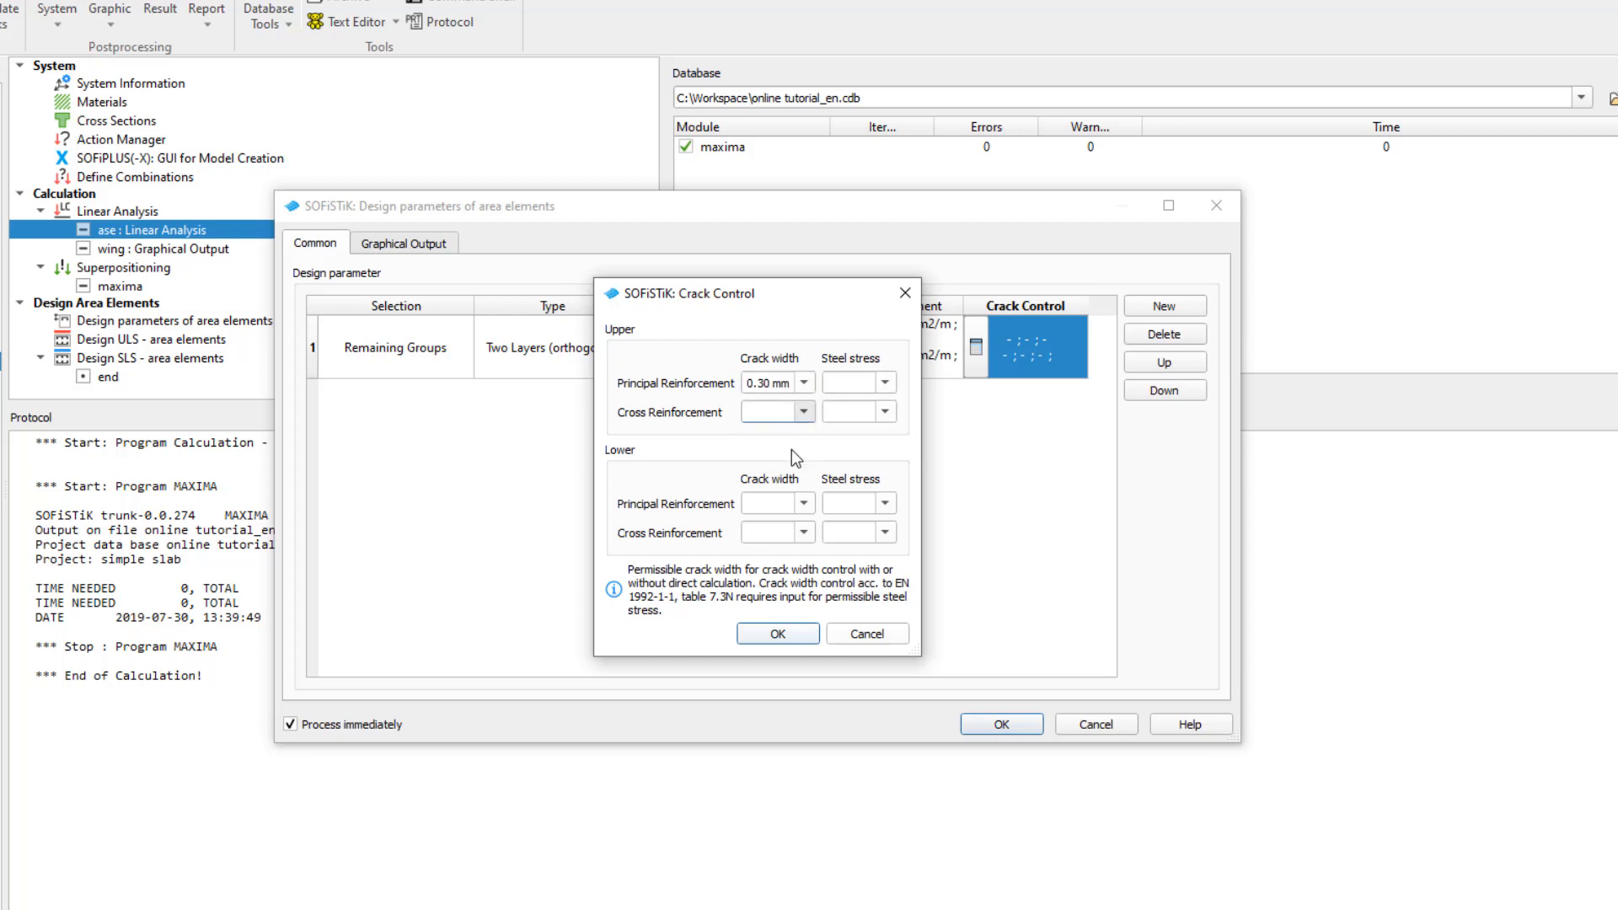
{"action": "left_click", "coordinate": [804, 503]}
{"action": "left_click", "coordinate": [778, 537]}
{"action": "left_click", "coordinate": [803, 532]}
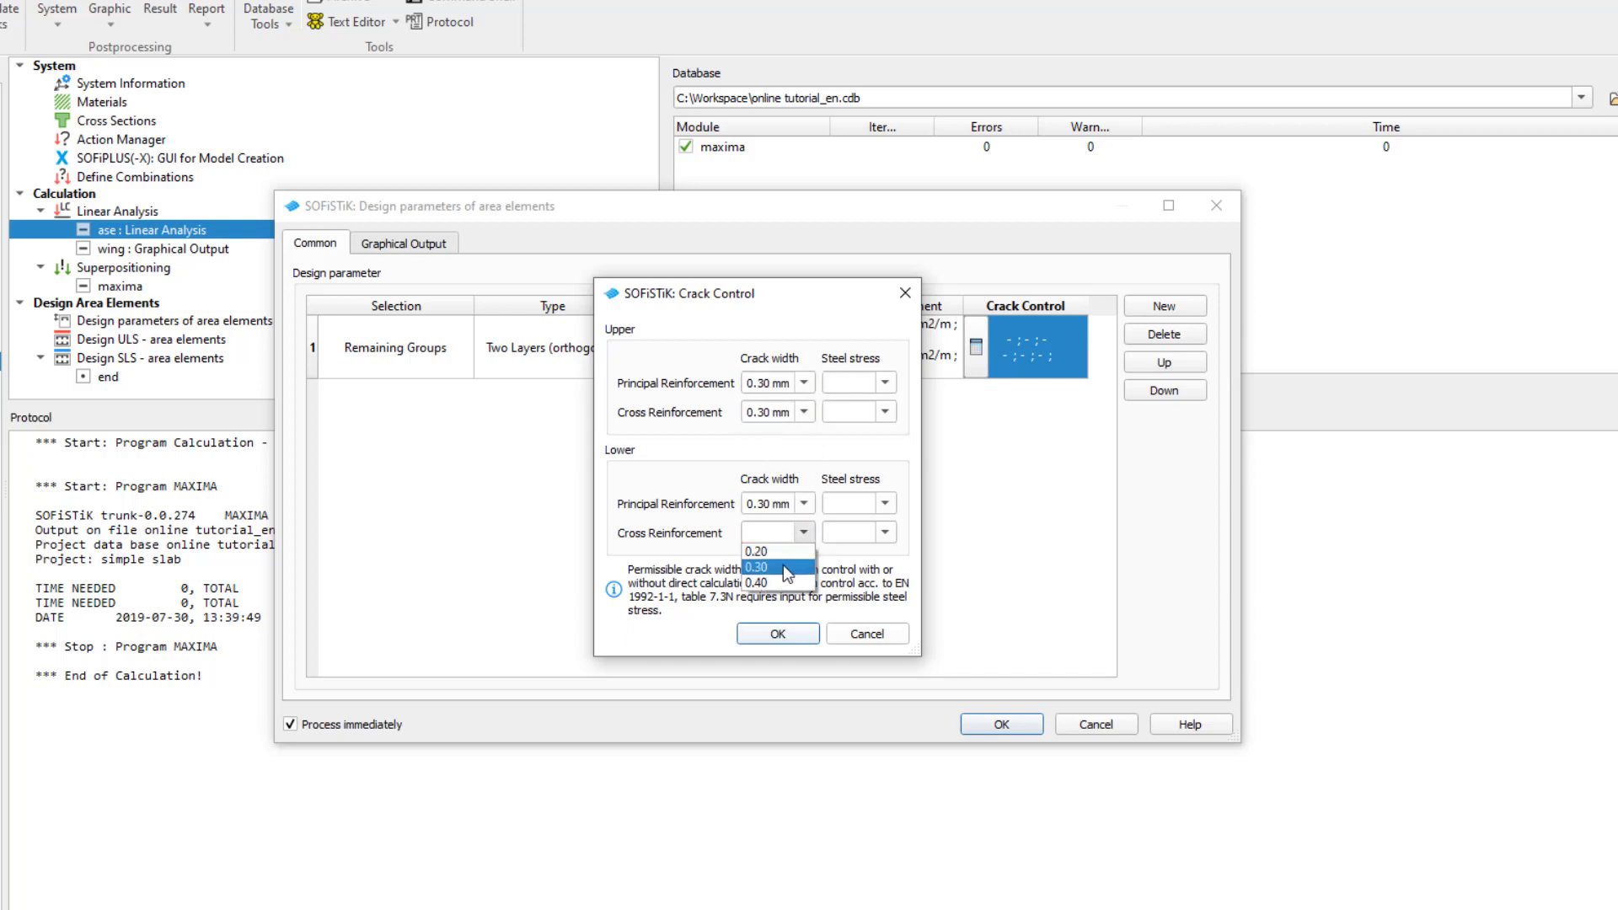
{"action": "left_click", "coordinate": [782, 563]}
{"action": "left_click", "coordinate": [776, 632]}
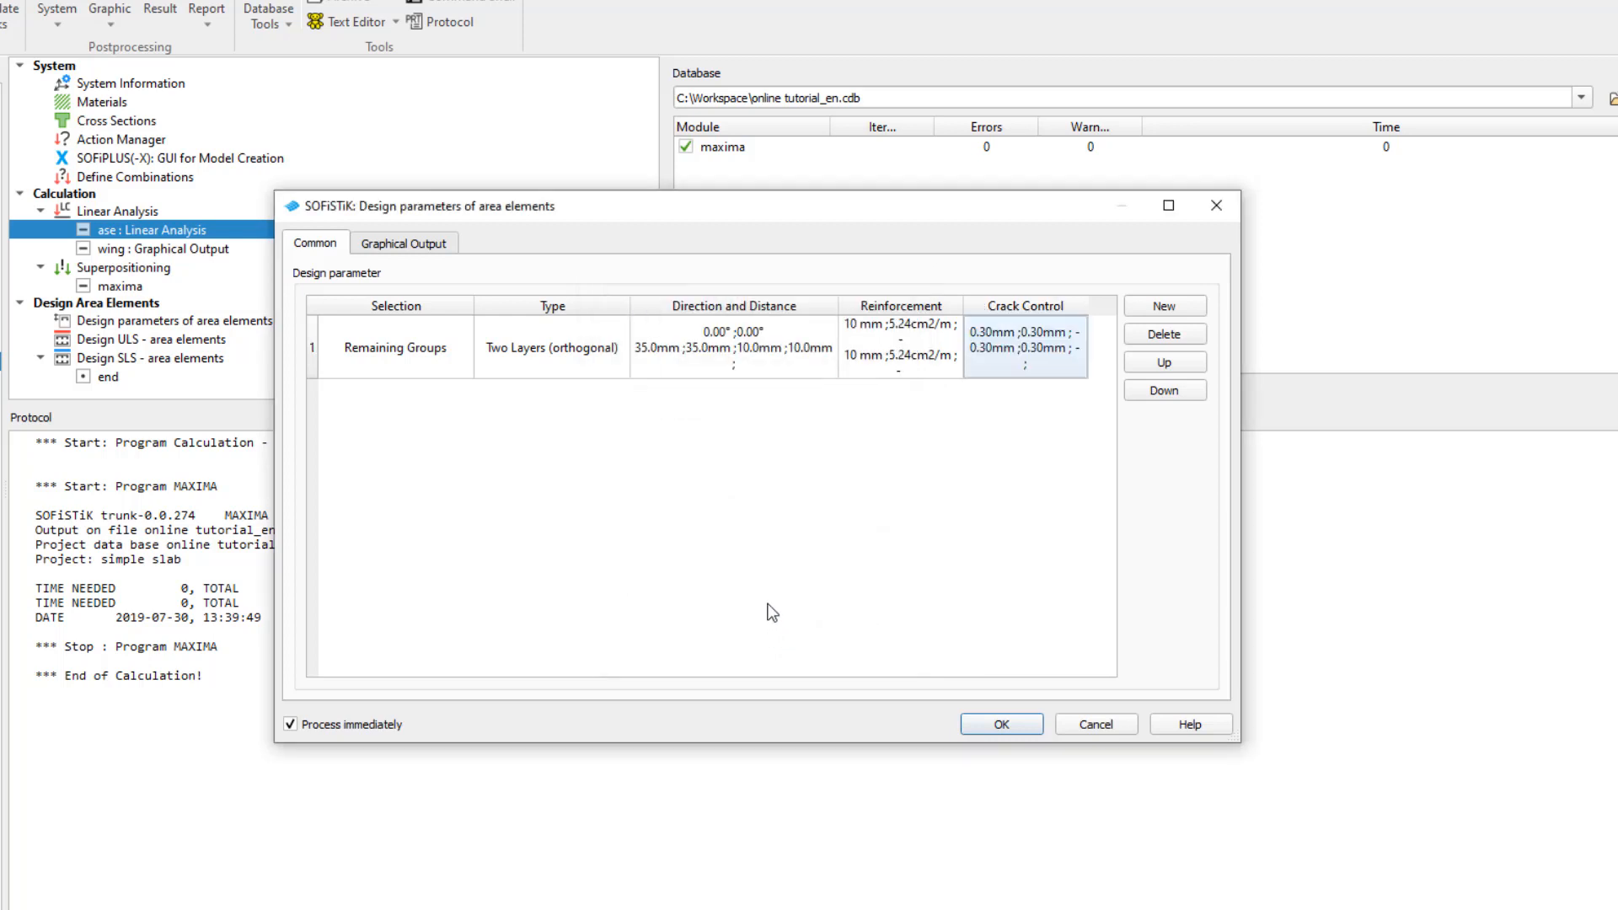
- Try out an additional design parameter entry for group 3 with type Two Layers and delete it again
{"action": "left_click", "coordinate": [1161, 307]}
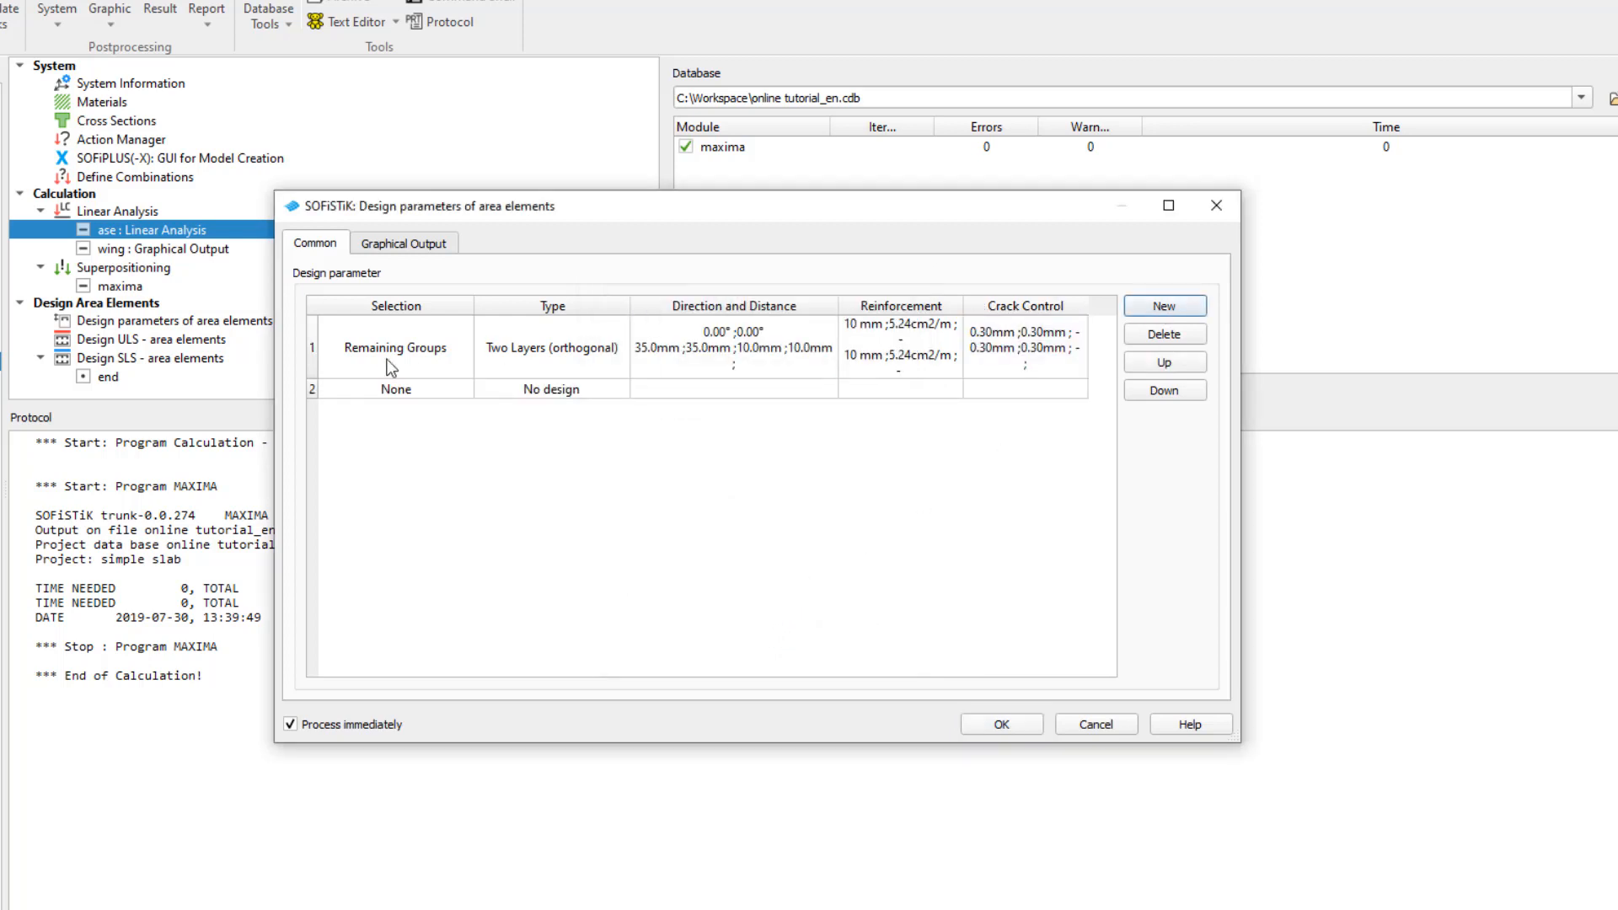
{"action": "left_click", "coordinate": [401, 398]}
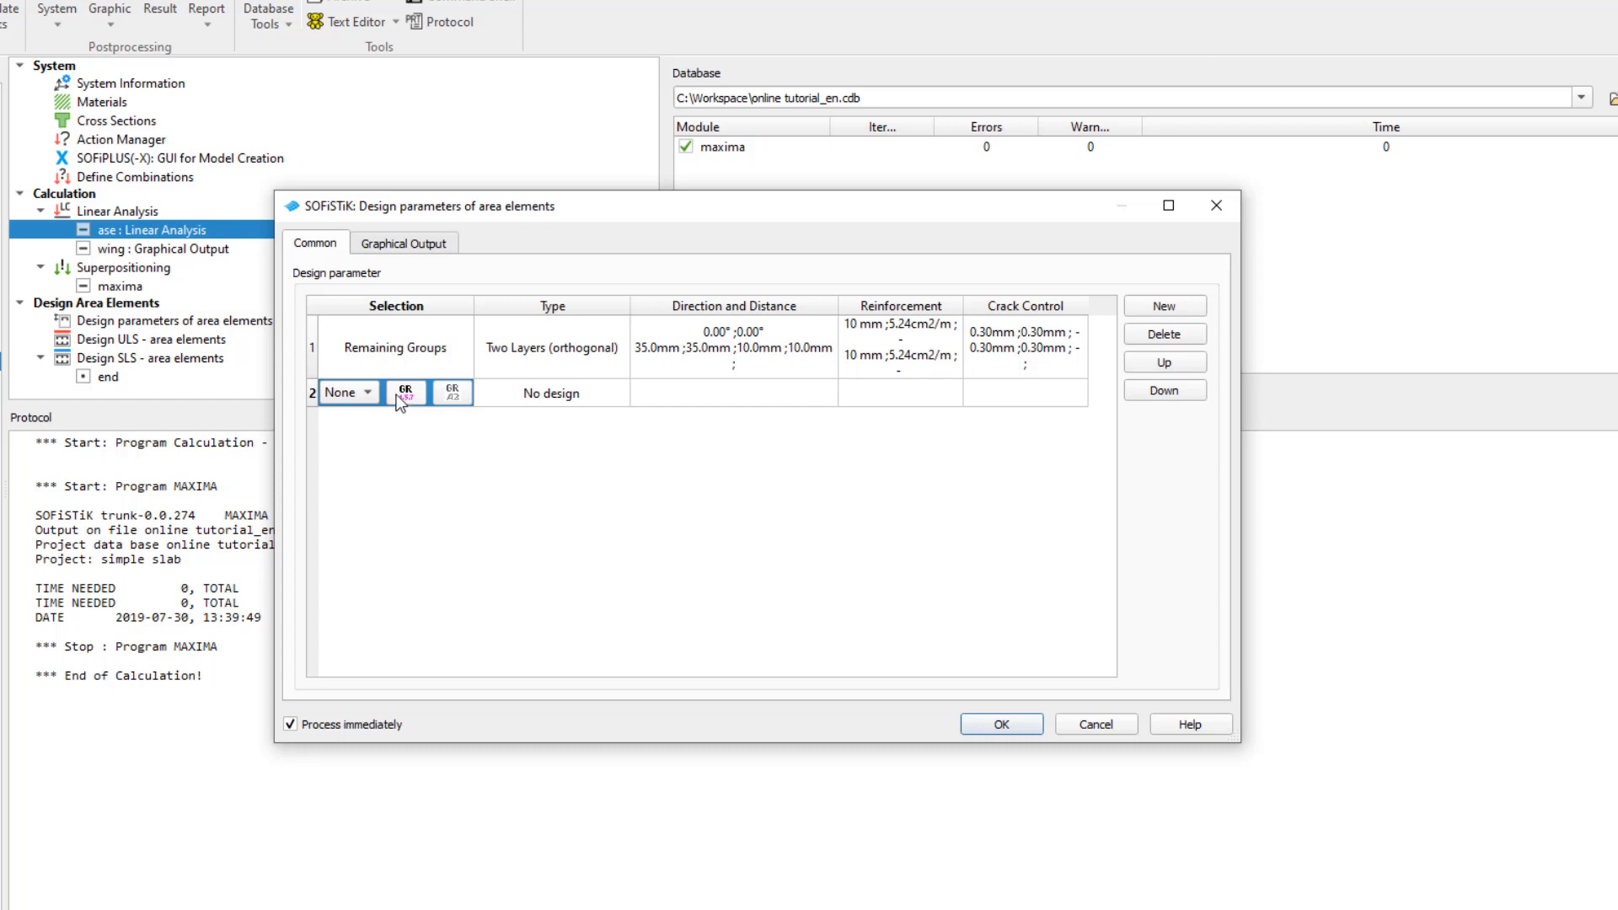
{"action": "left_click", "coordinate": [399, 396]}
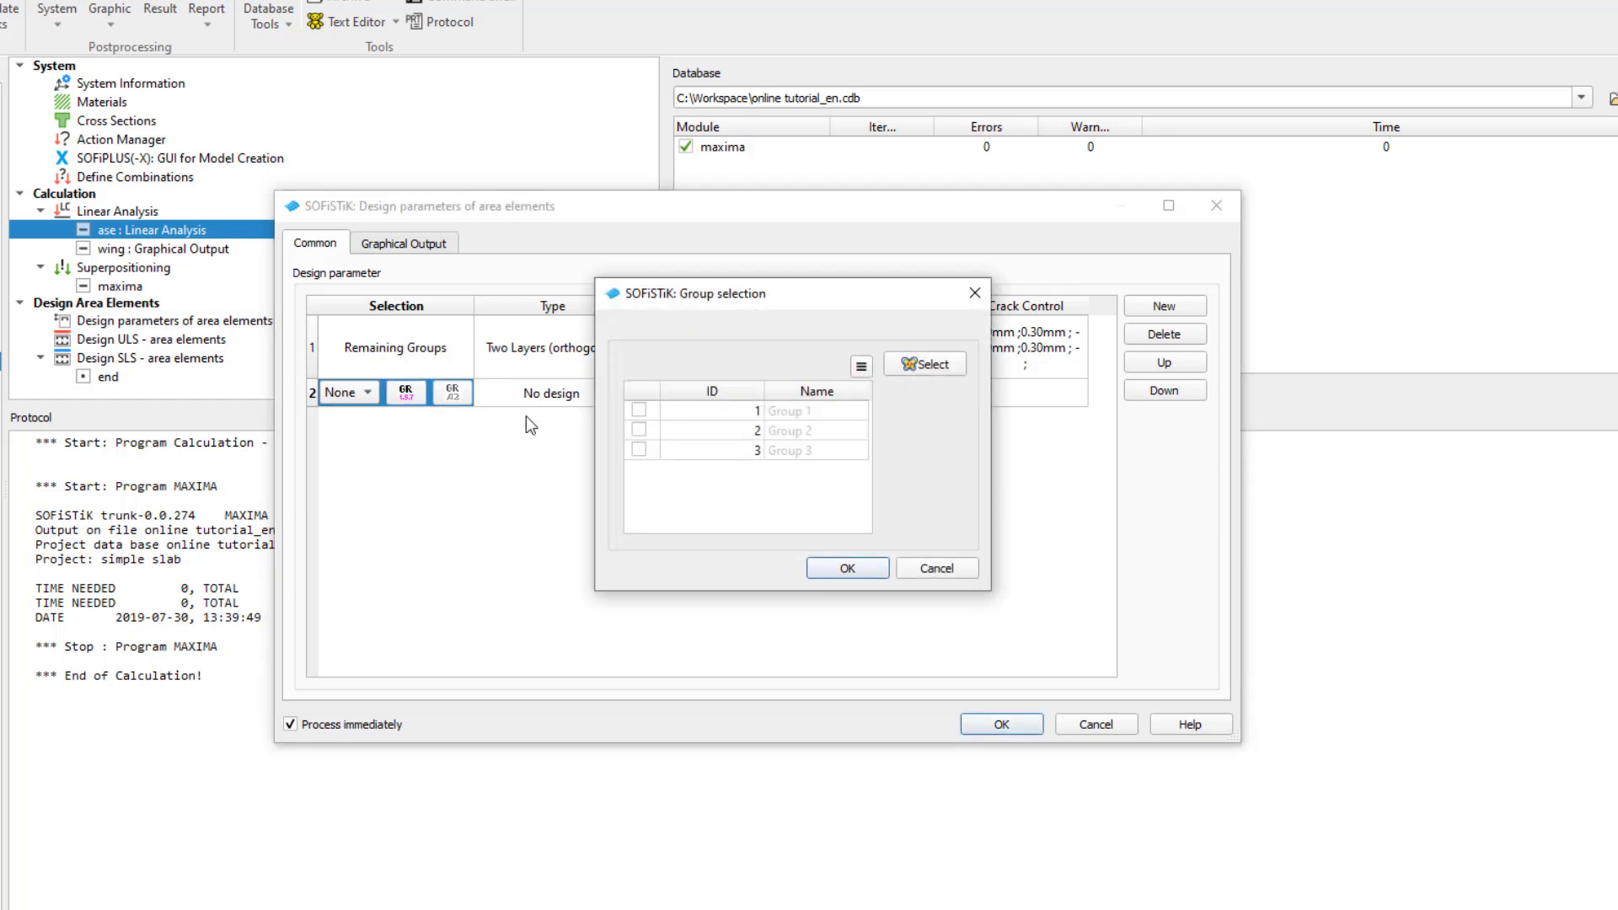
{"action": "left_click", "coordinate": [638, 450]}
{"action": "left_click", "coordinate": [845, 569]}
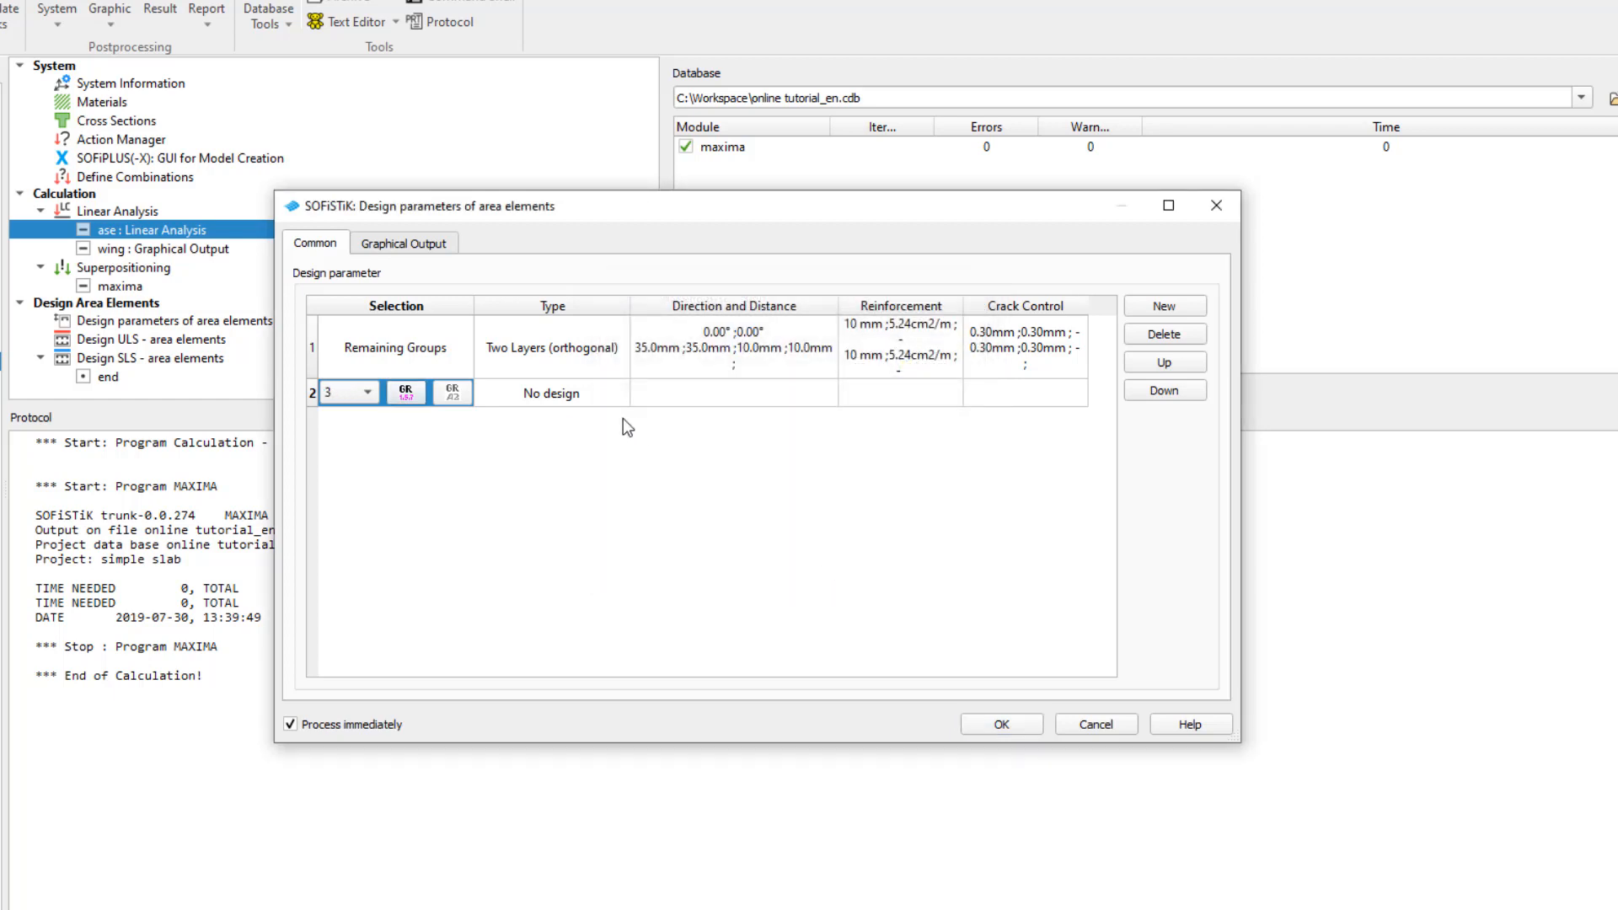
{"action": "left_click", "coordinate": [590, 393]}
{"action": "left_click", "coordinate": [620, 393]}
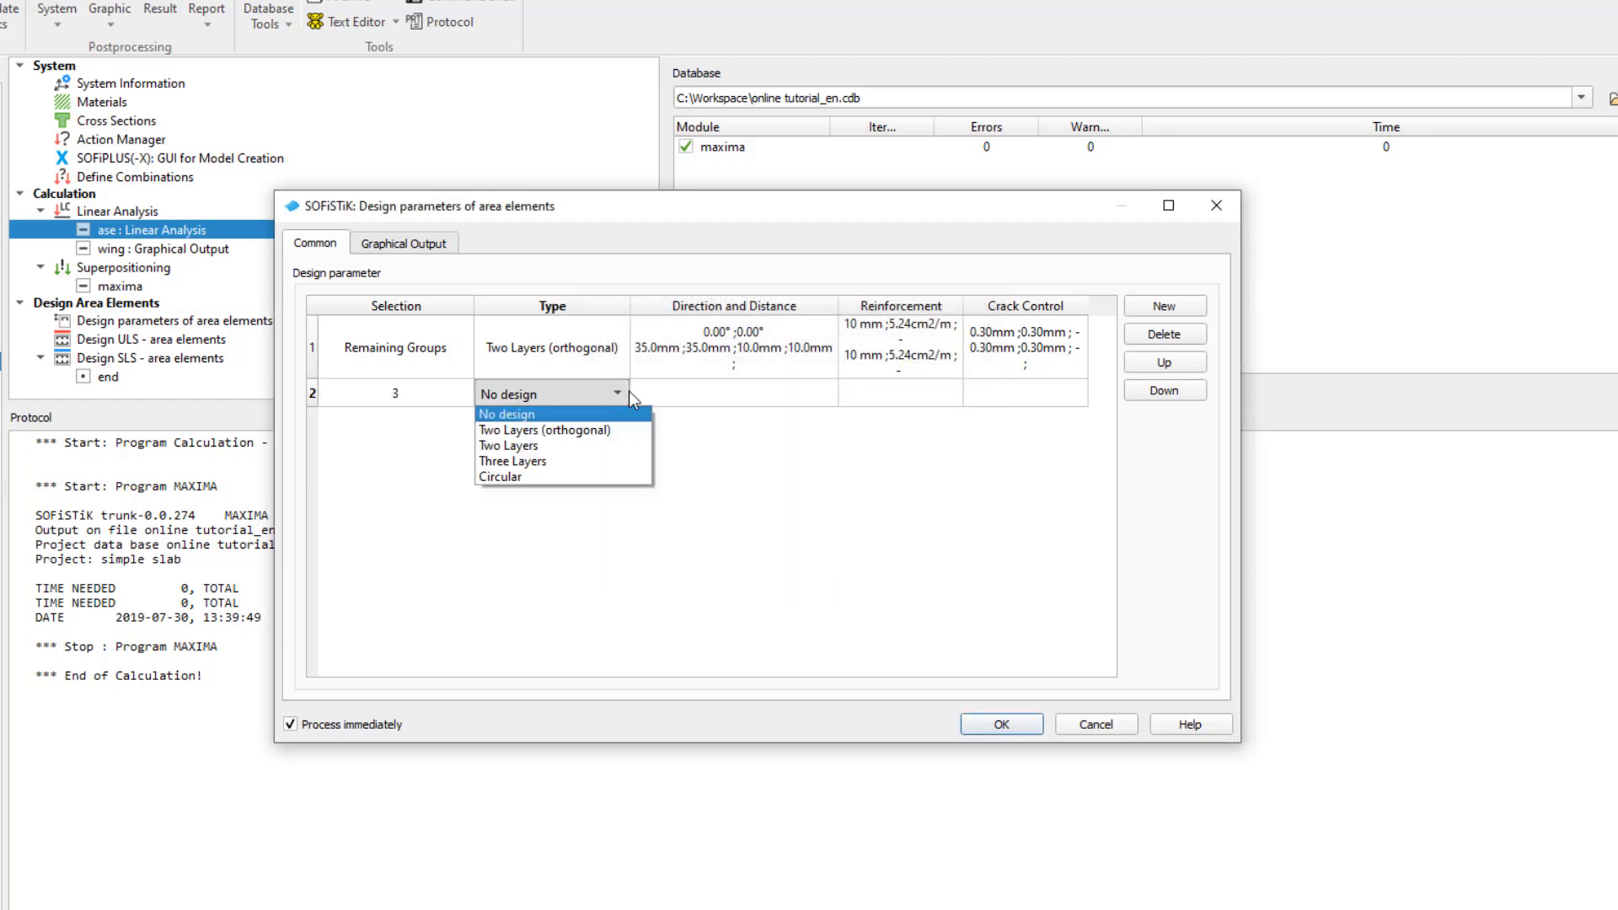
{"action": "left_click", "coordinate": [617, 447]}
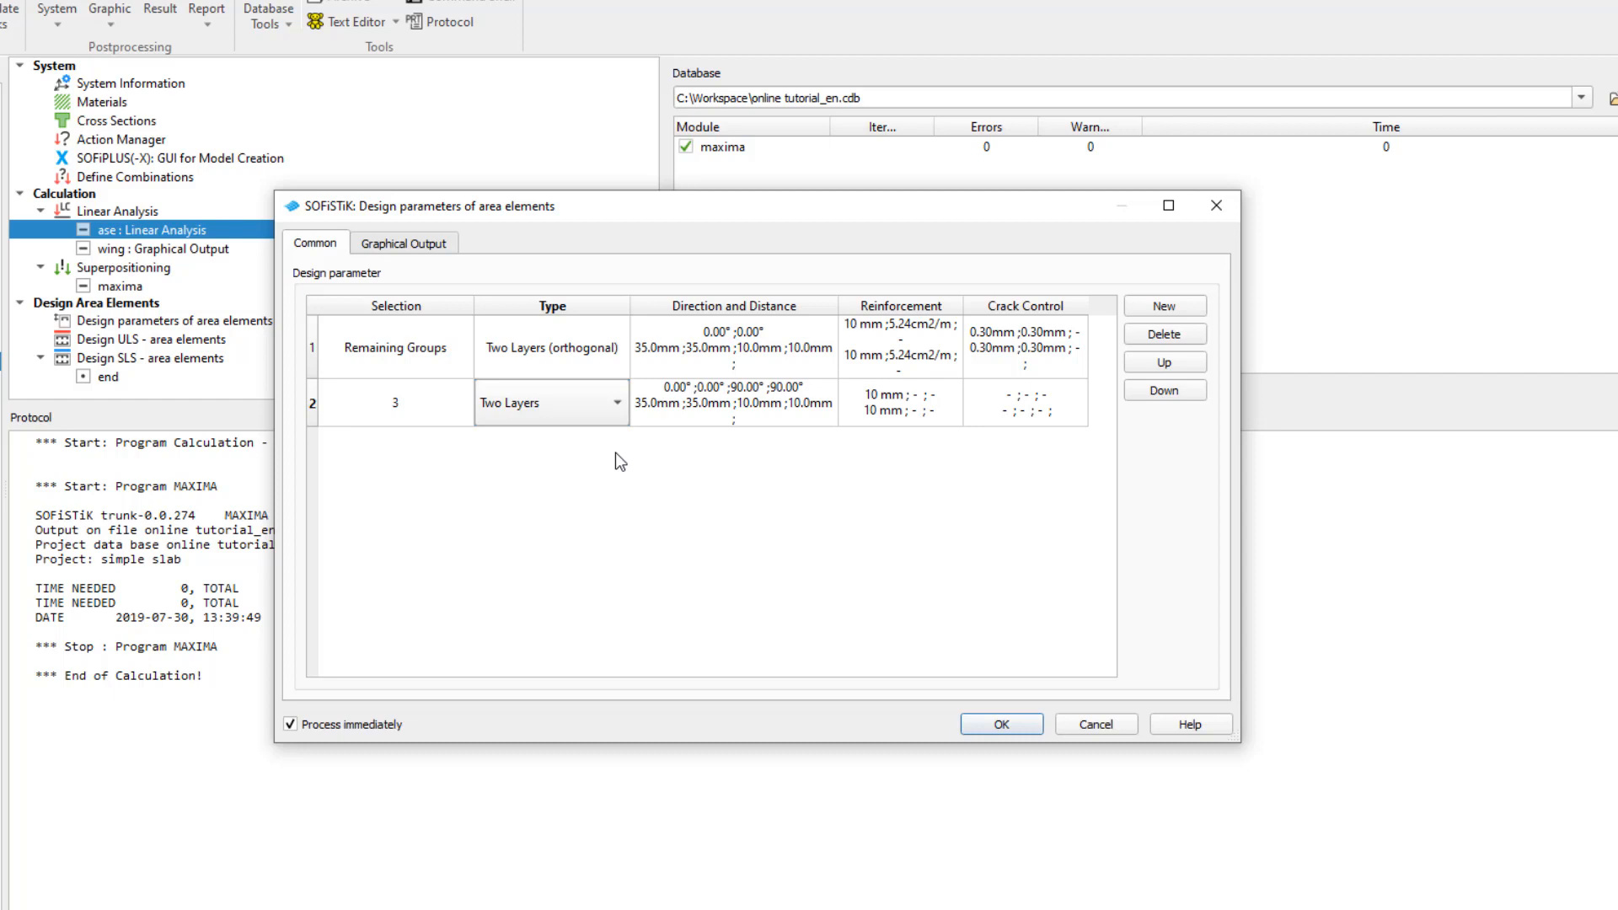
{"action": "left_click", "coordinate": [328, 419]}
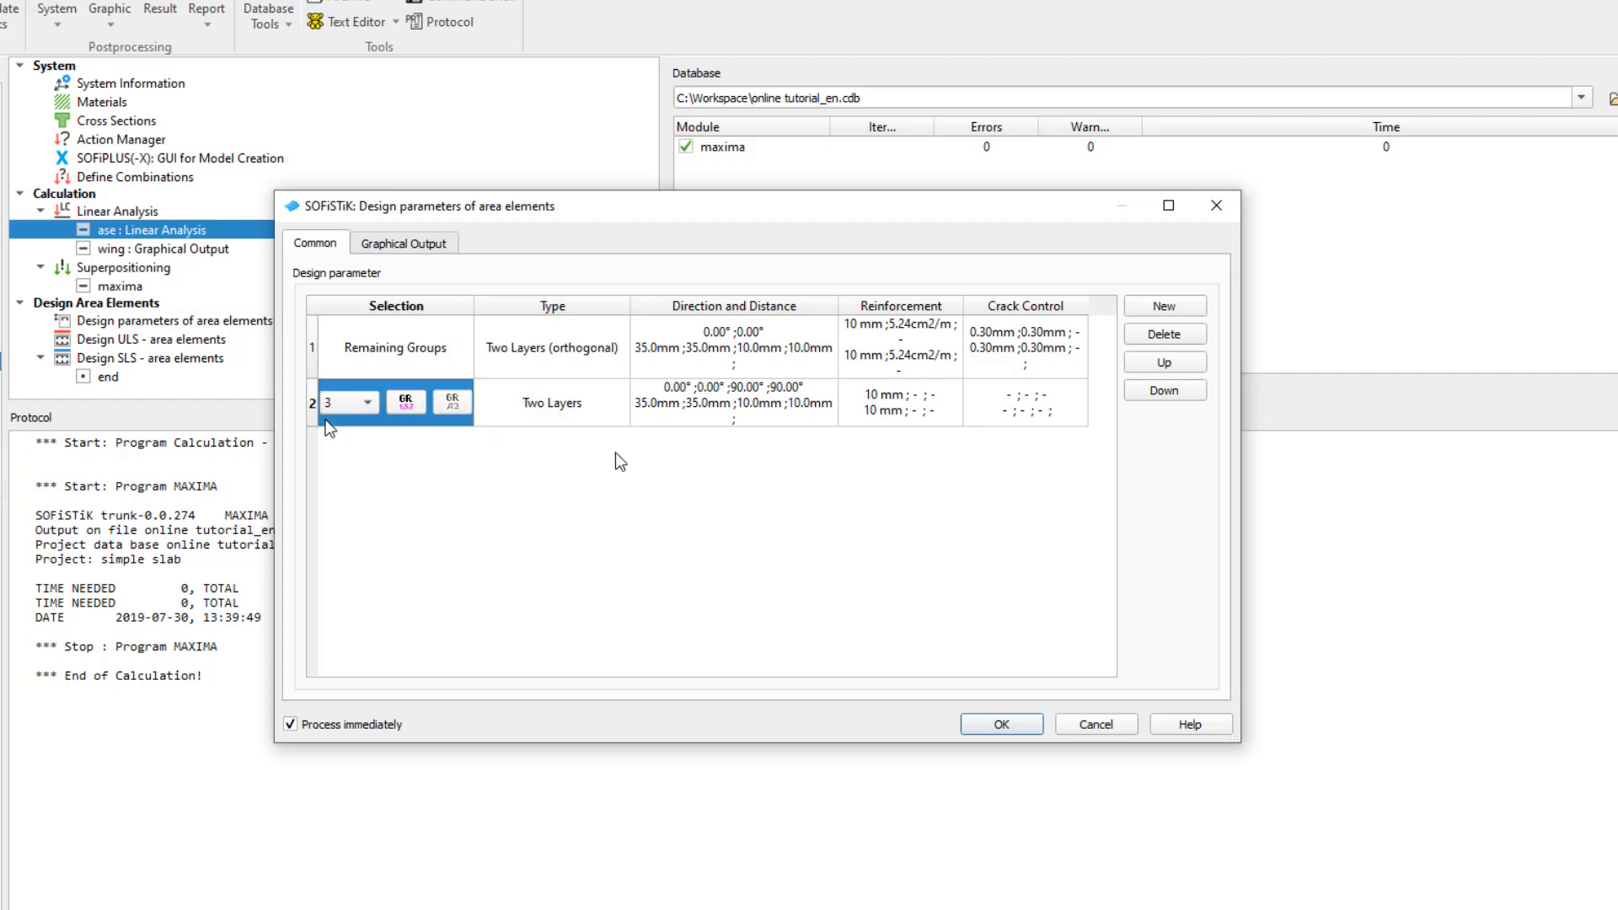
{"action": "left_click", "coordinate": [1178, 336]}
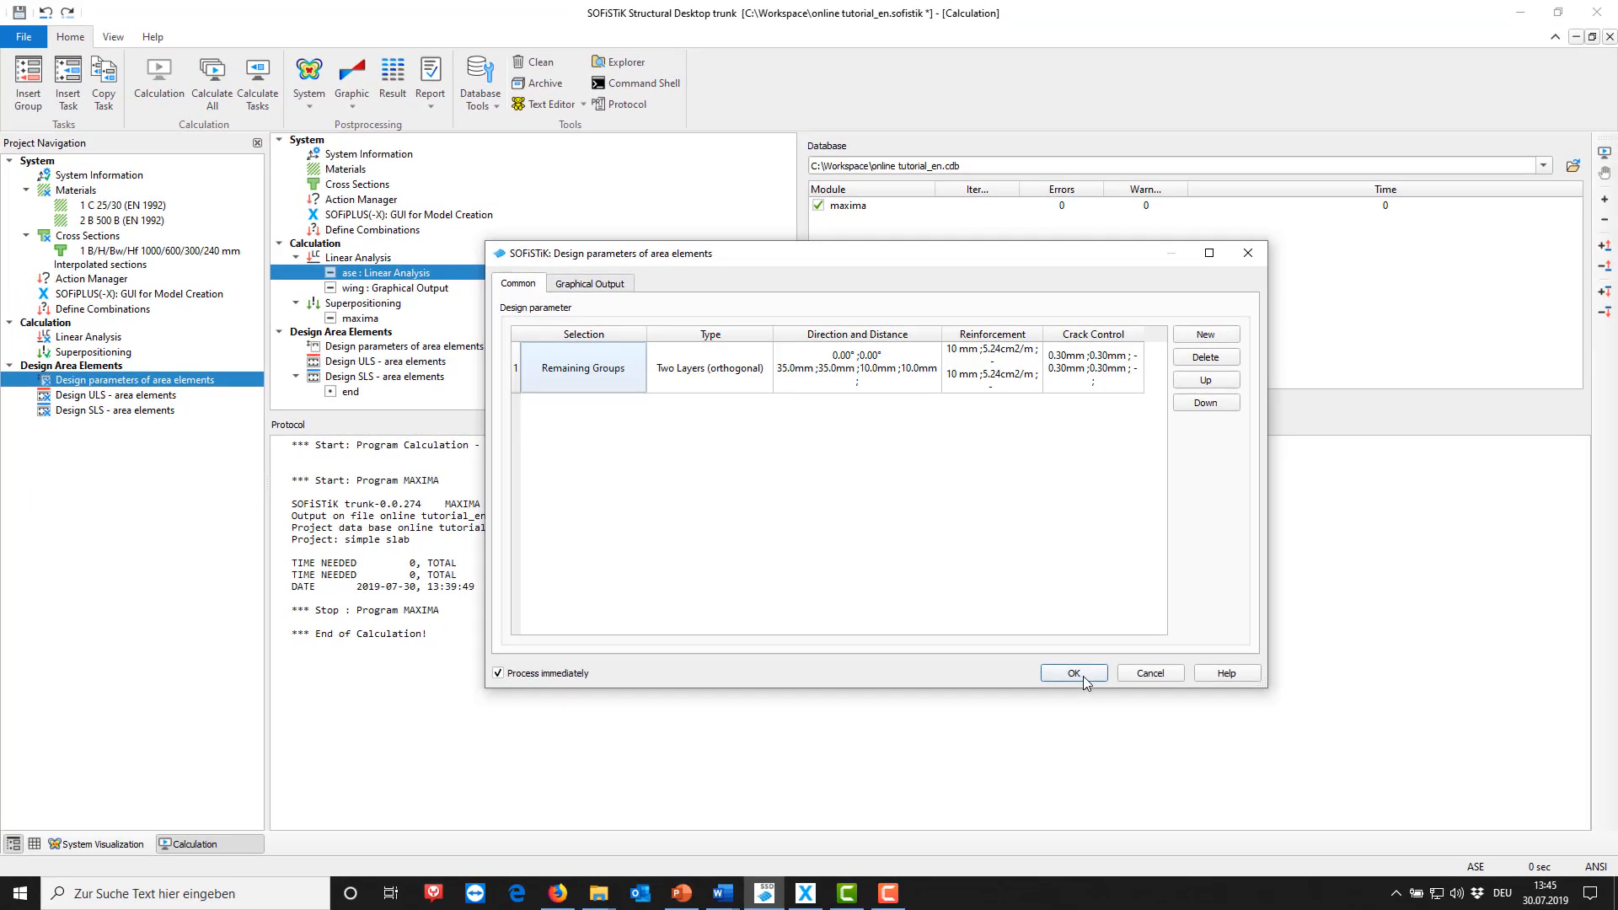
- Accept the design parameters of area elements and process them immediately
{"action": "left_click", "coordinate": [1074, 673]}
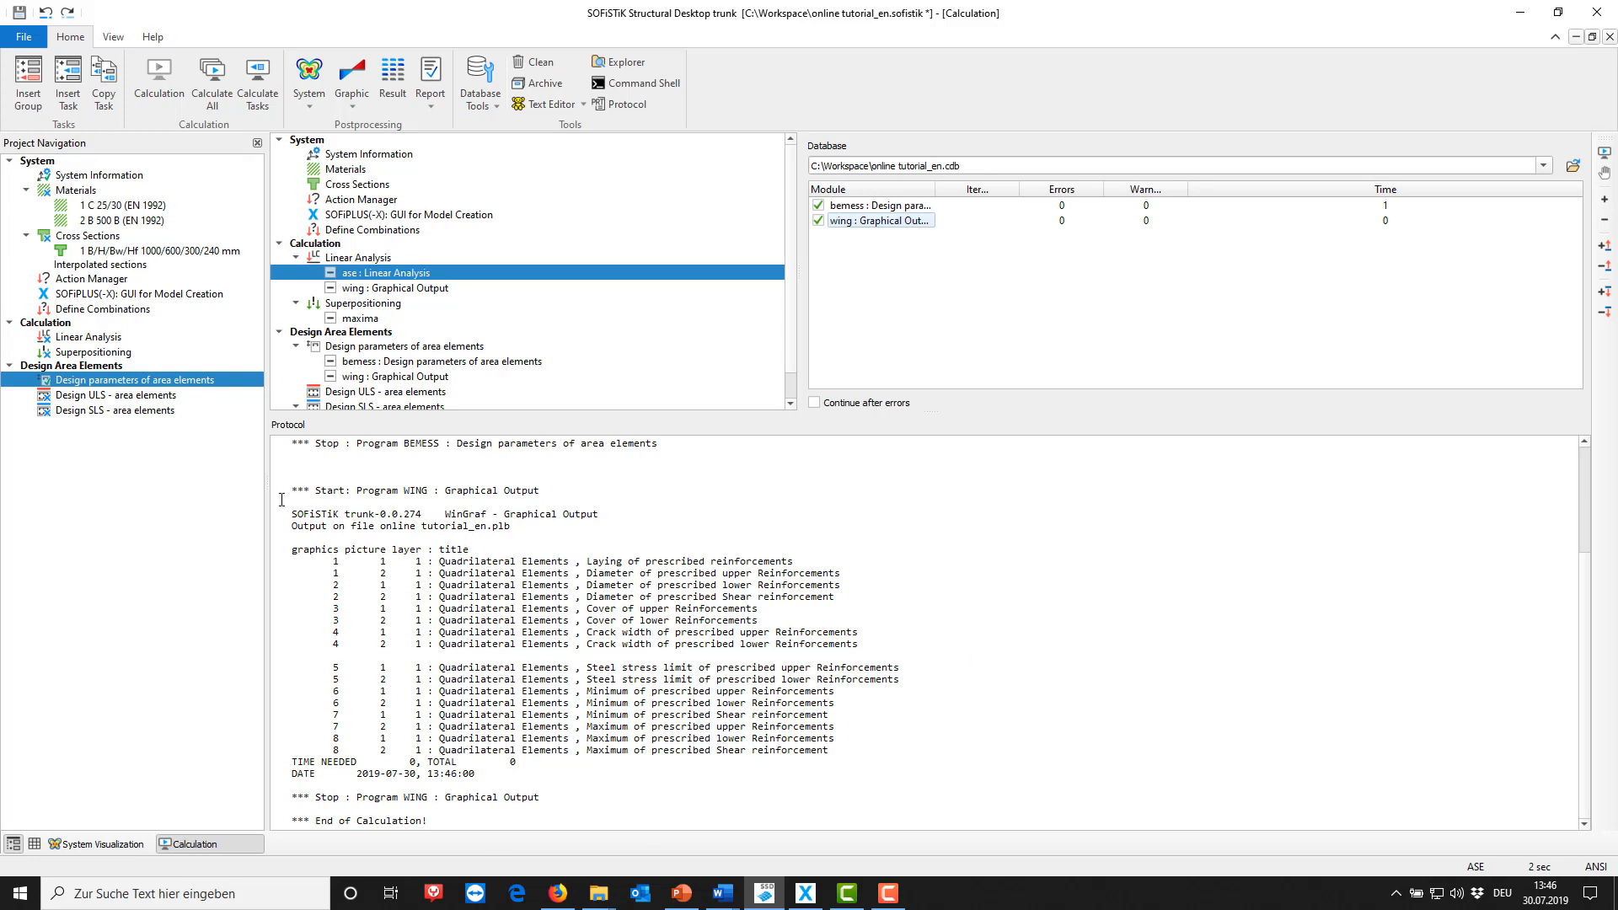
- Open the ULS design of area elements and fit the Type Description and Name columns to view all loadcases, including the punching ones
{"action": "left_click", "coordinate": [240, 399]}
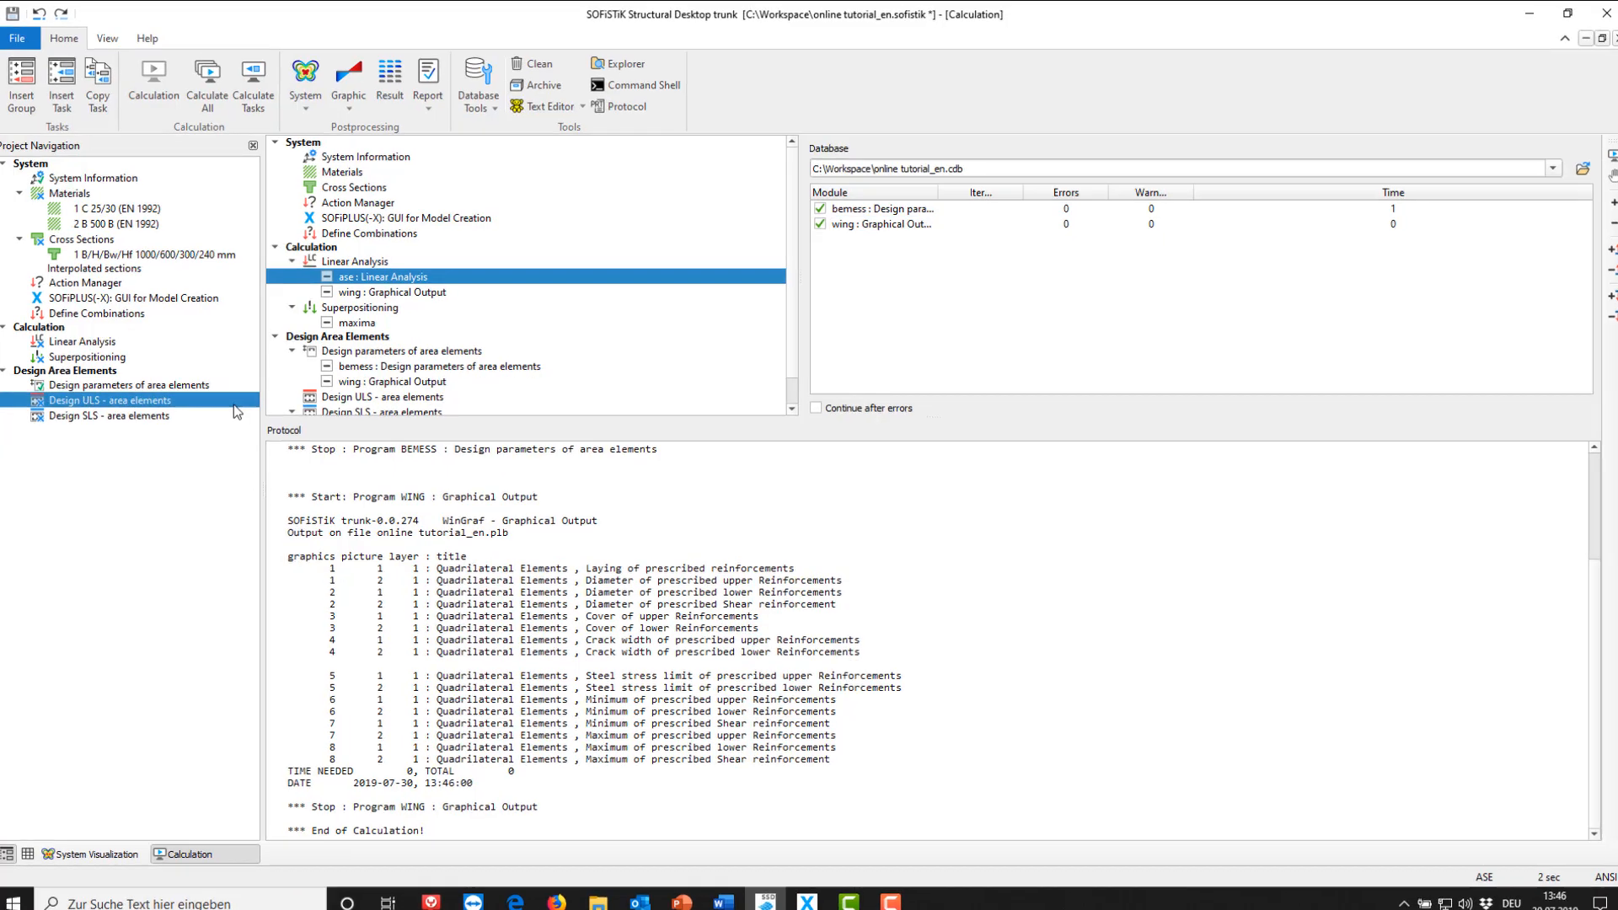
{"action": "double_click", "coordinate": [235, 401]}
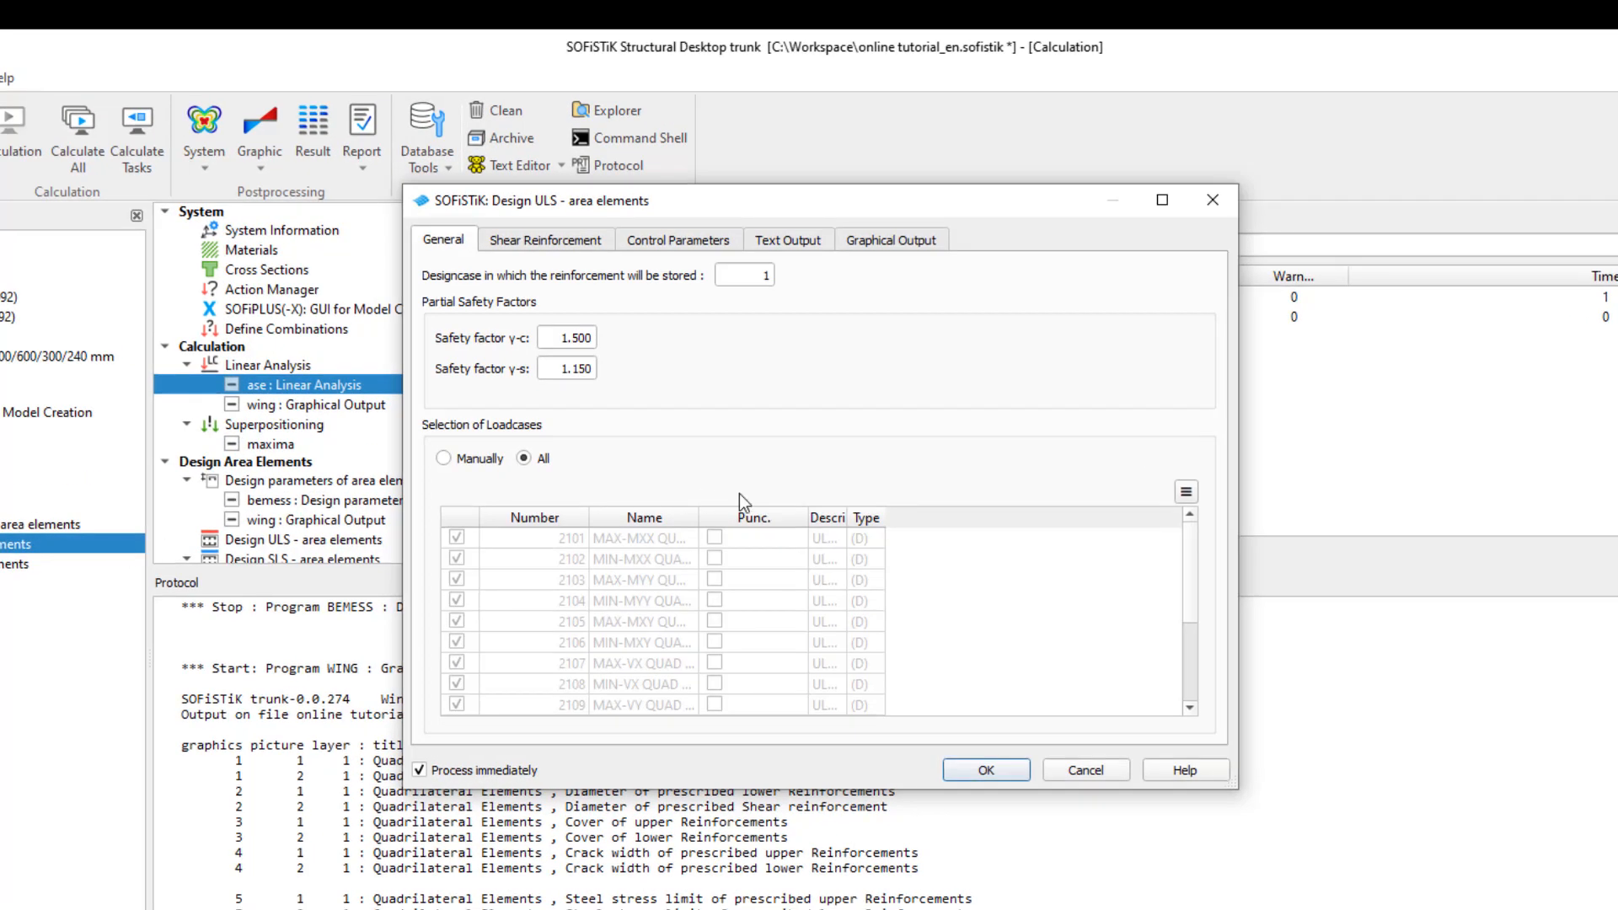
{"action": "double_click", "coordinate": [807, 519]}
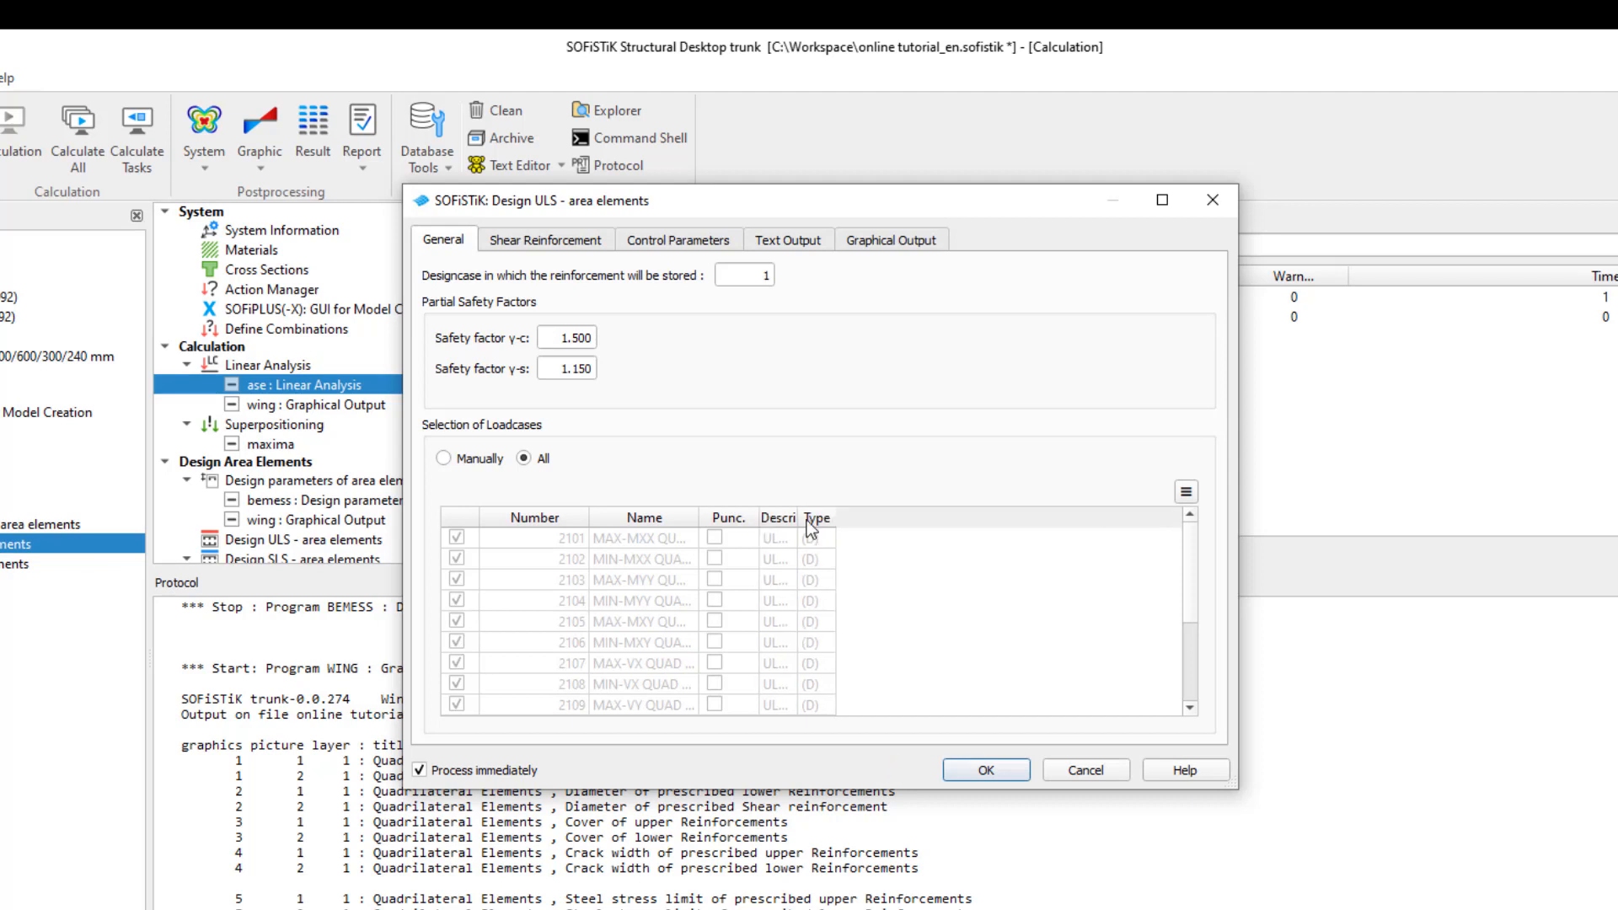
{"action": "double_click", "coordinate": [797, 520]}
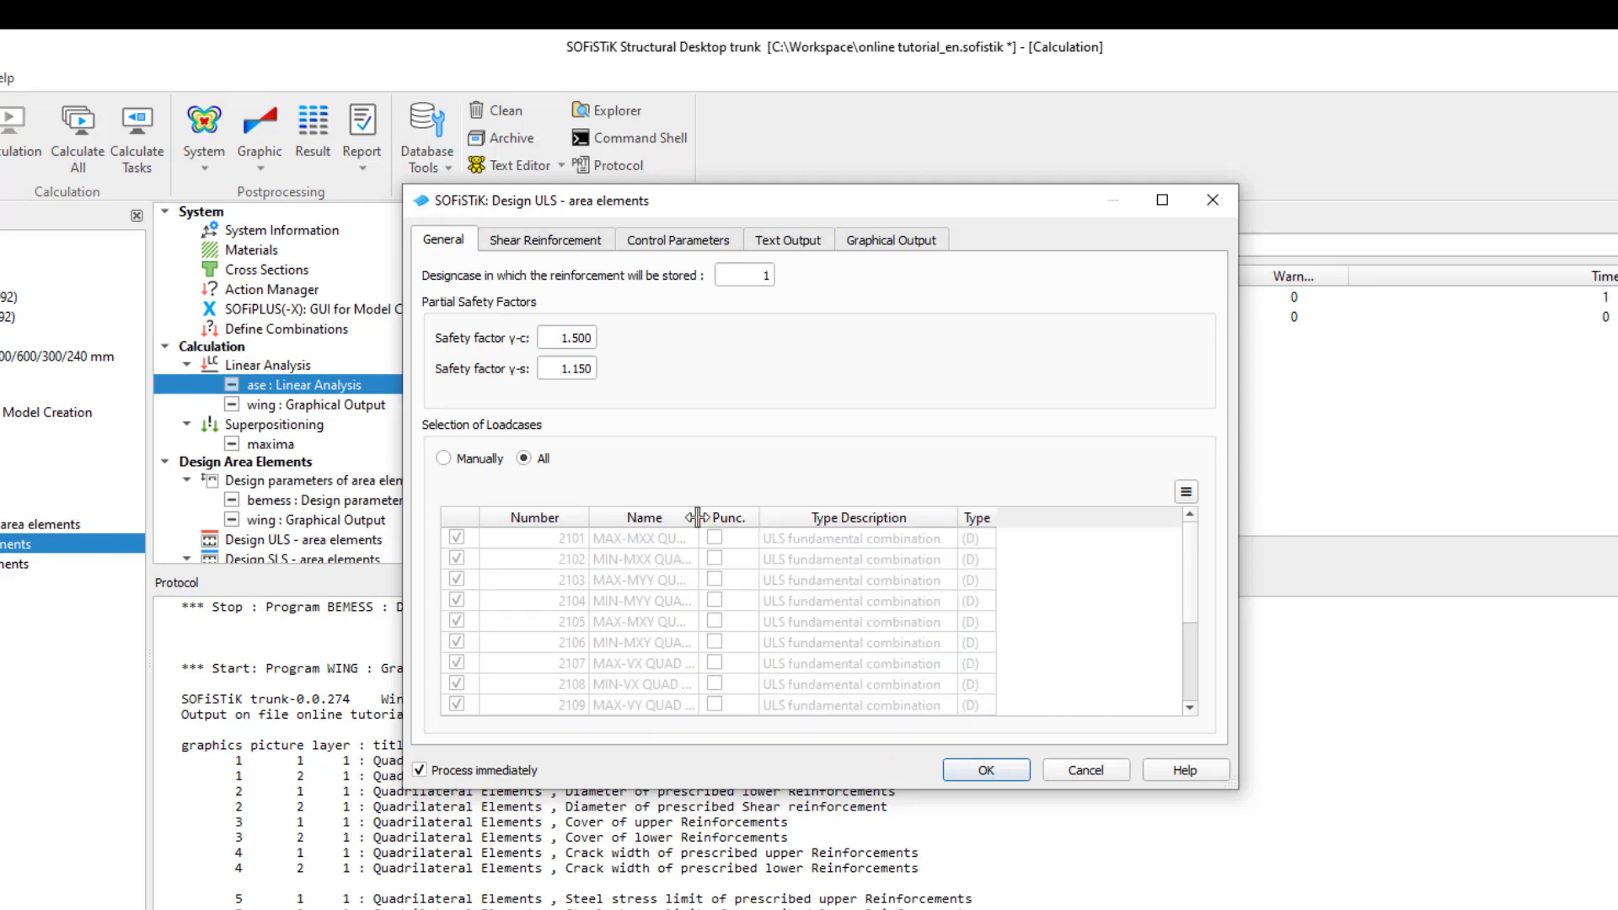
{"action": "double_click", "coordinate": [698, 518]}
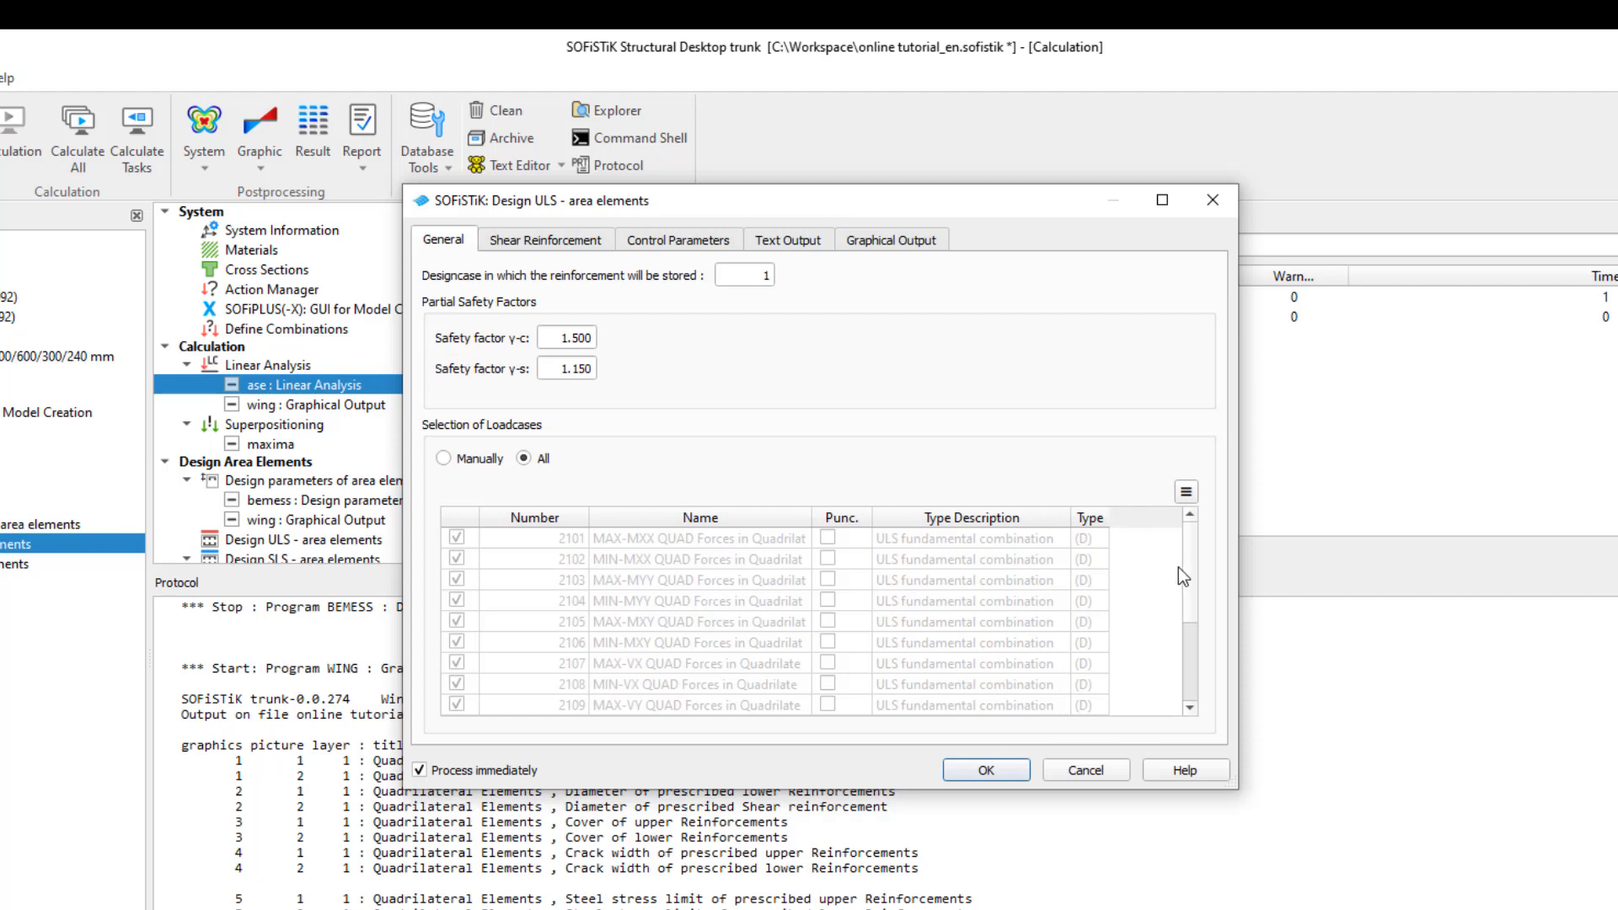
{"action": "scroll", "coordinate": [1192, 574], "scroll_direction": "down", "scroll_amount": 3}
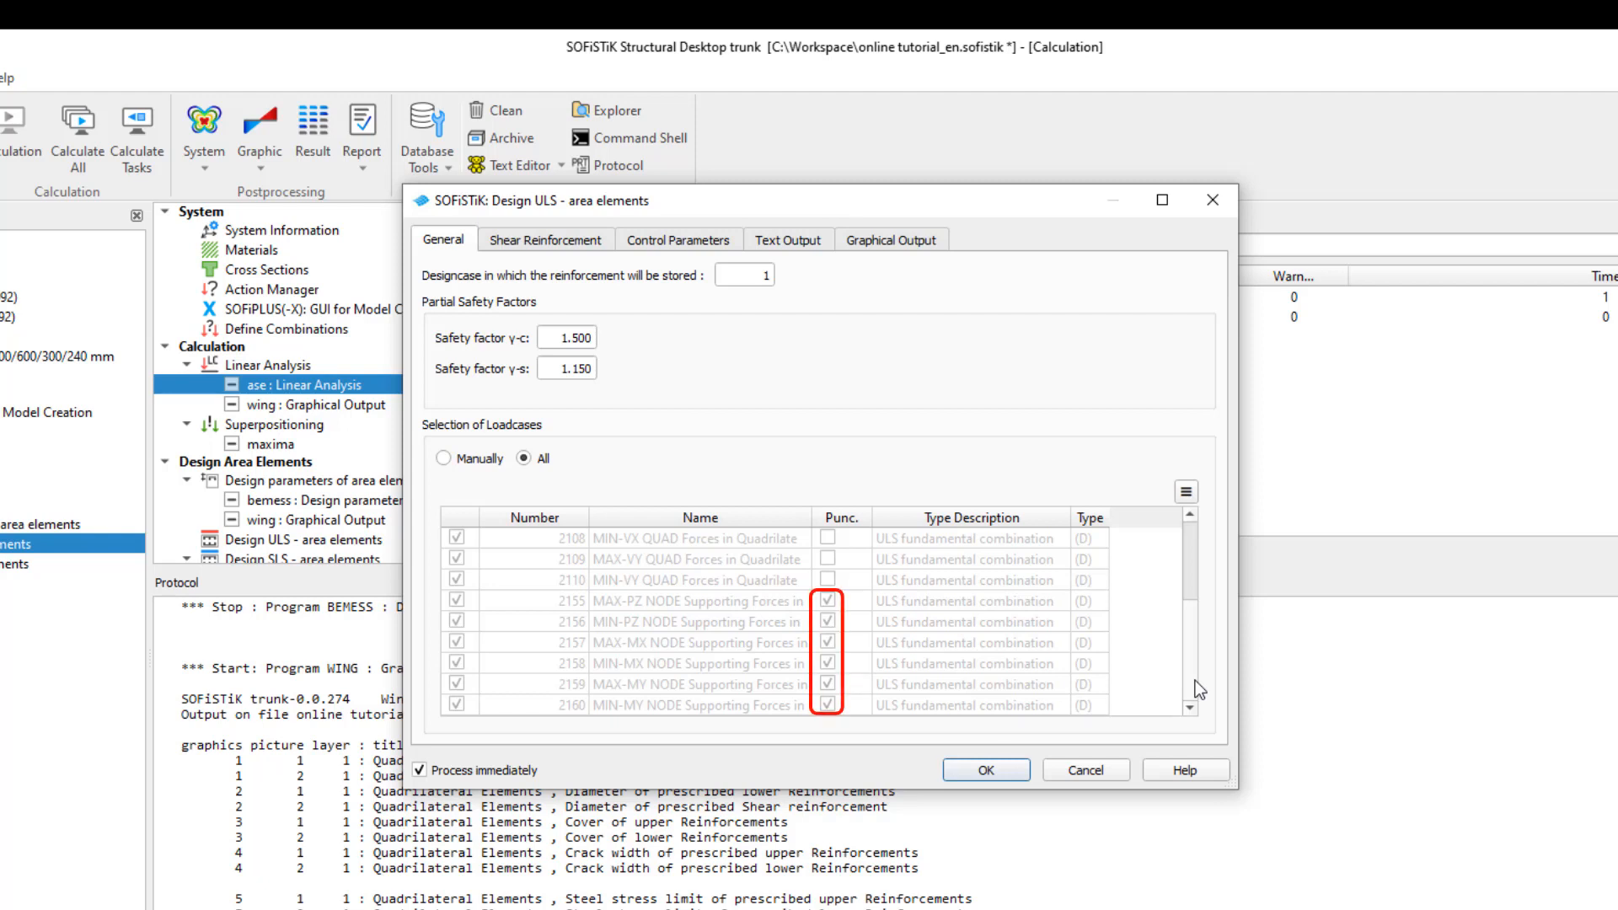
- Review the shear reinforcement, control parameters, text output and graphical output of the area elements' ULS design, and accept it with immediate processing
{"action": "left_click", "coordinate": [608, 245]}
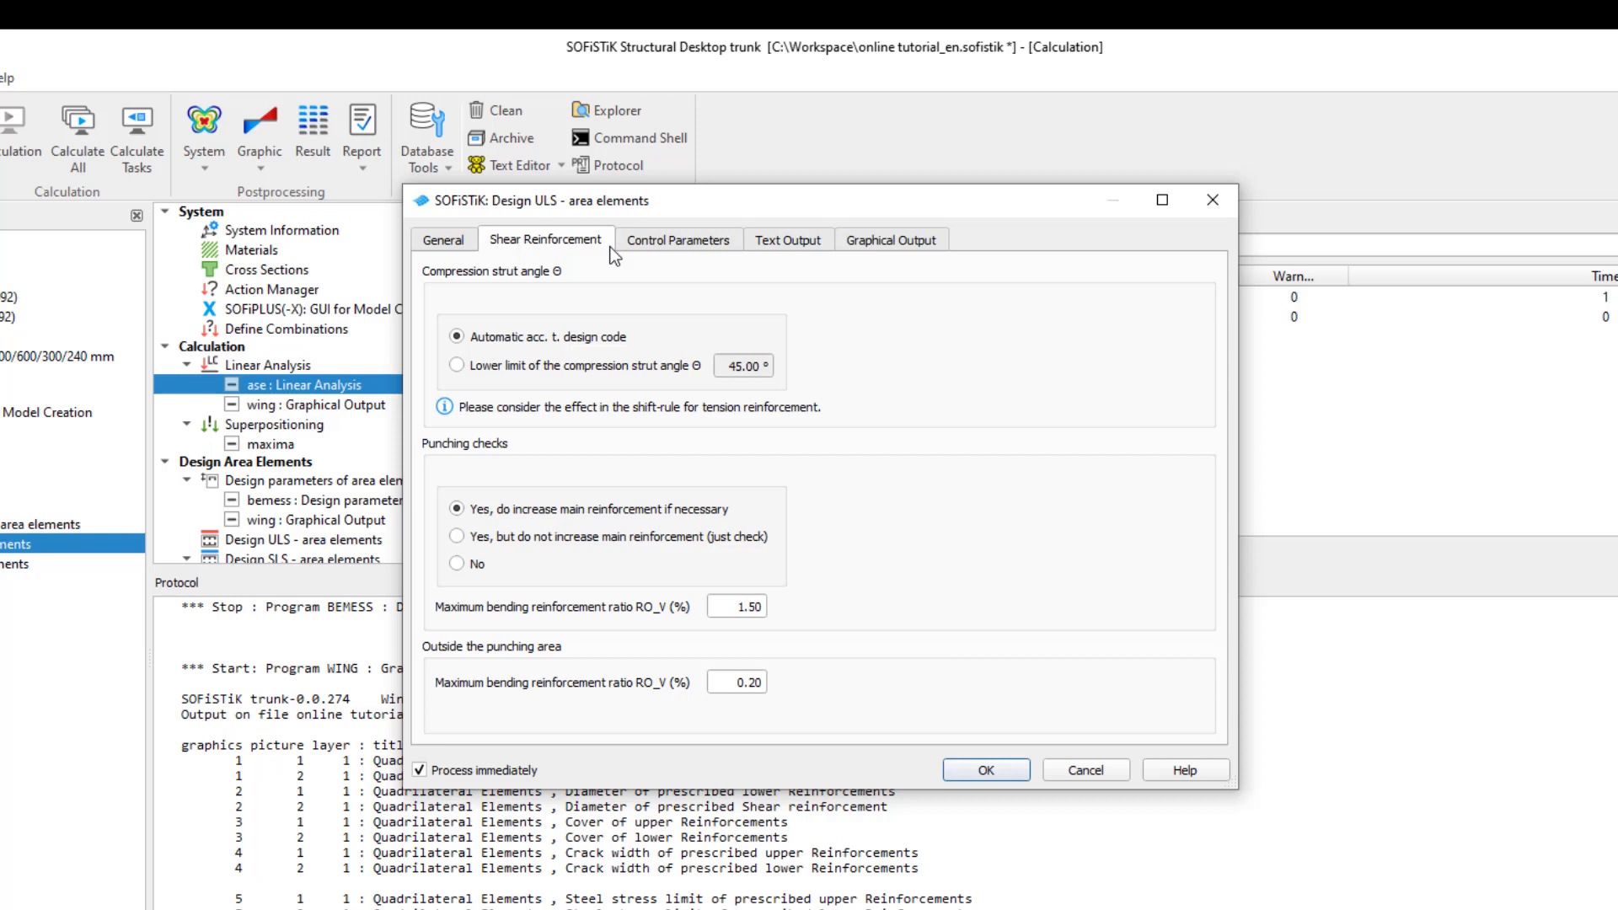
{"action": "left_click", "coordinate": [622, 247]}
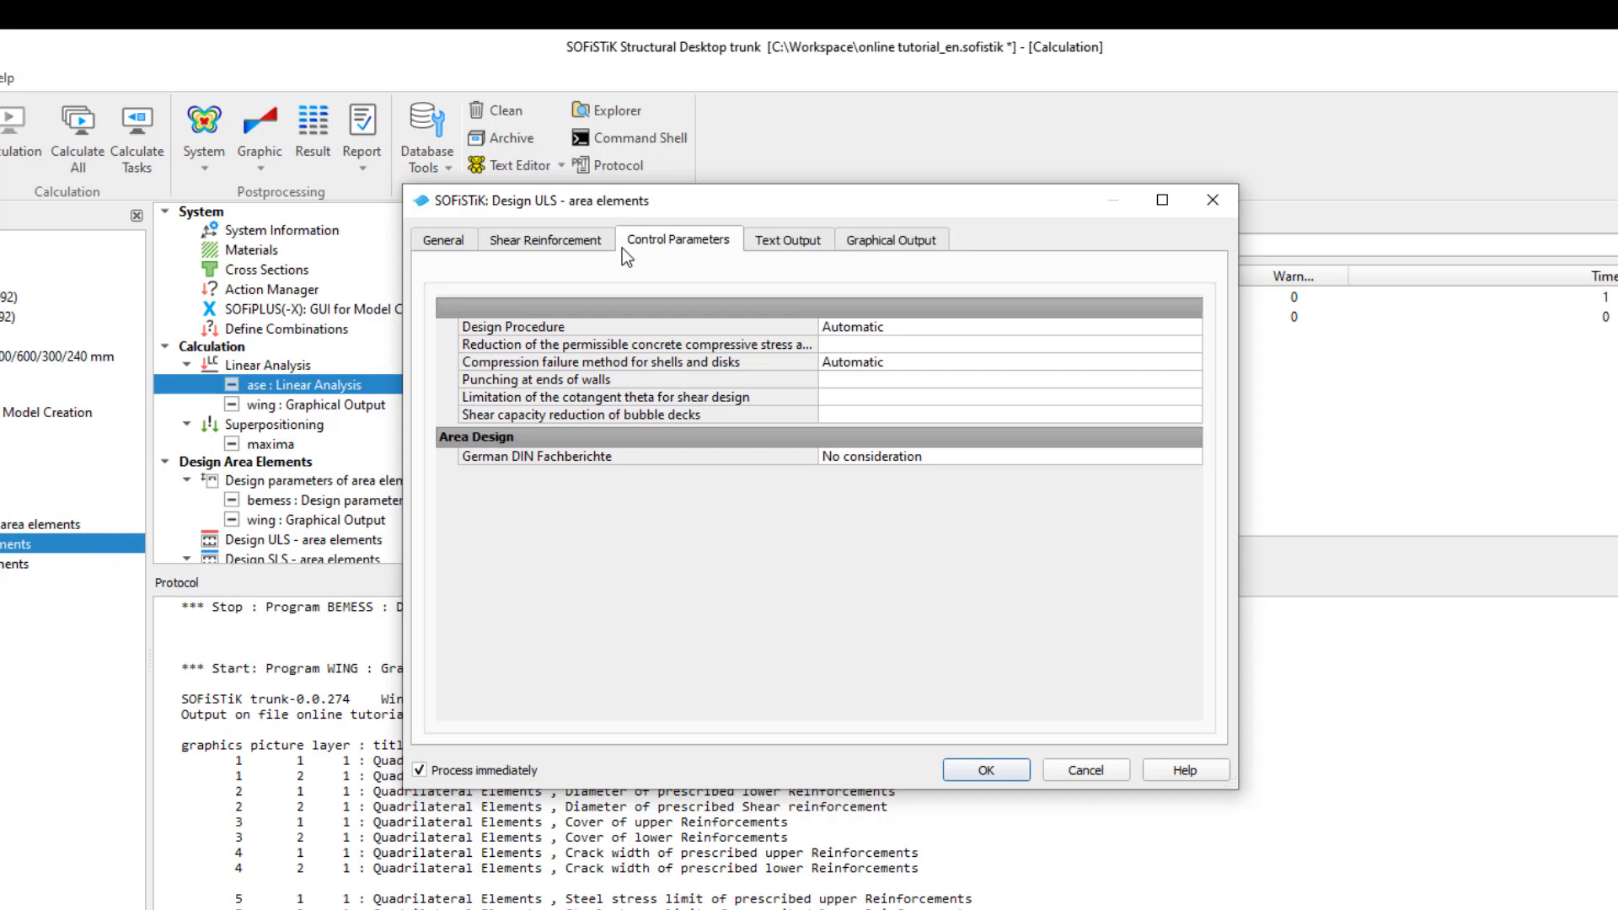
{"action": "left_click", "coordinate": [749, 241]}
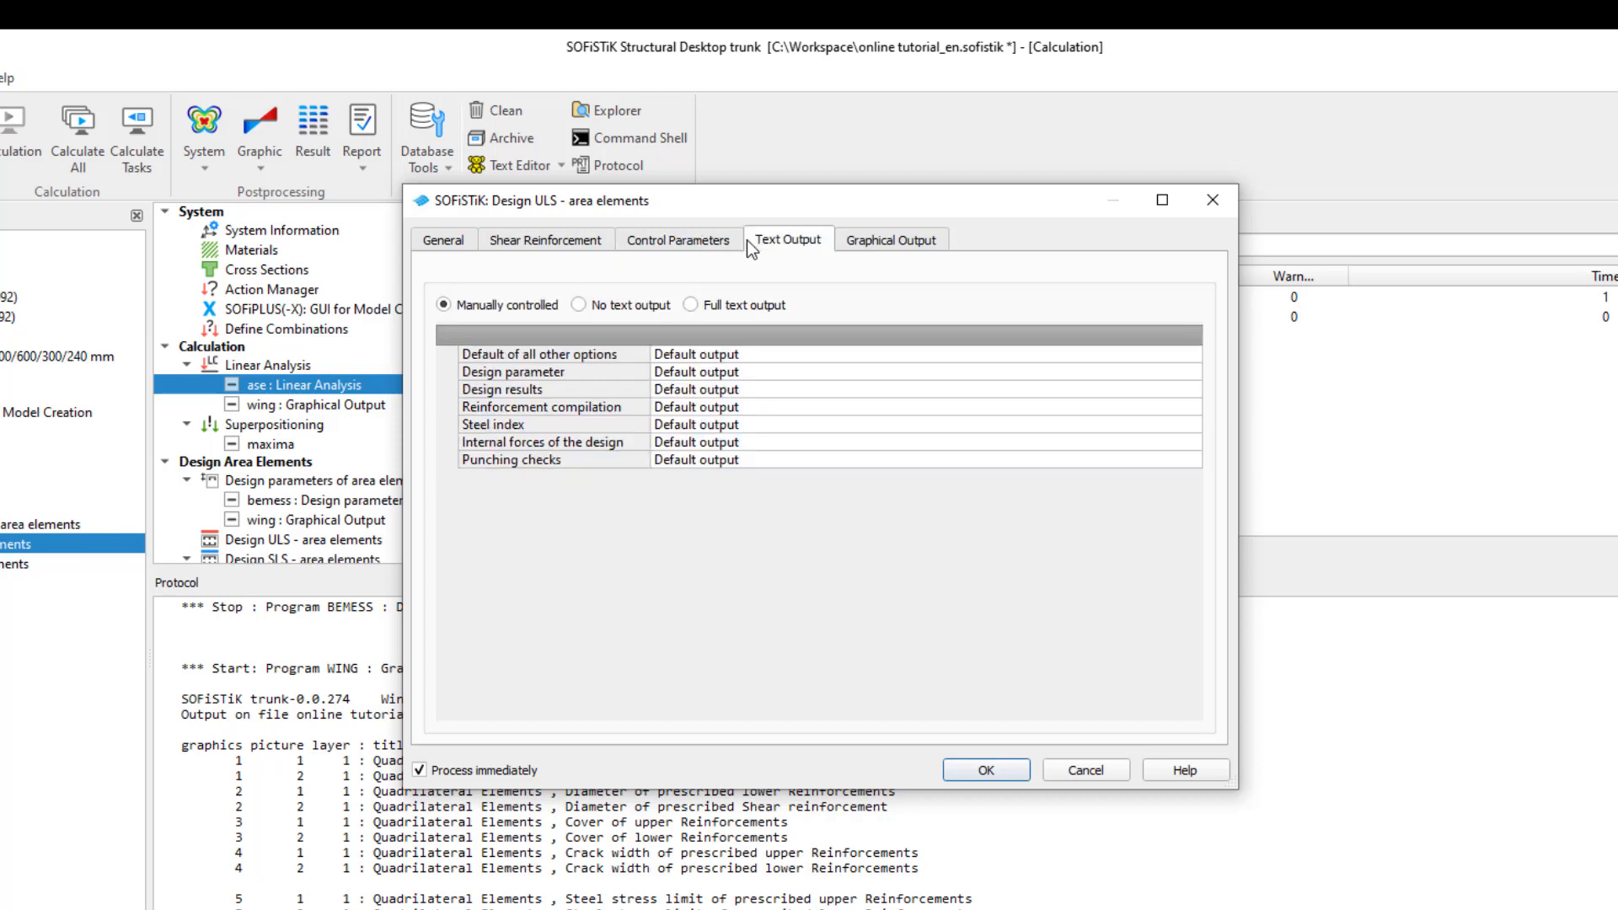
{"action": "left_click", "coordinate": [847, 244]}
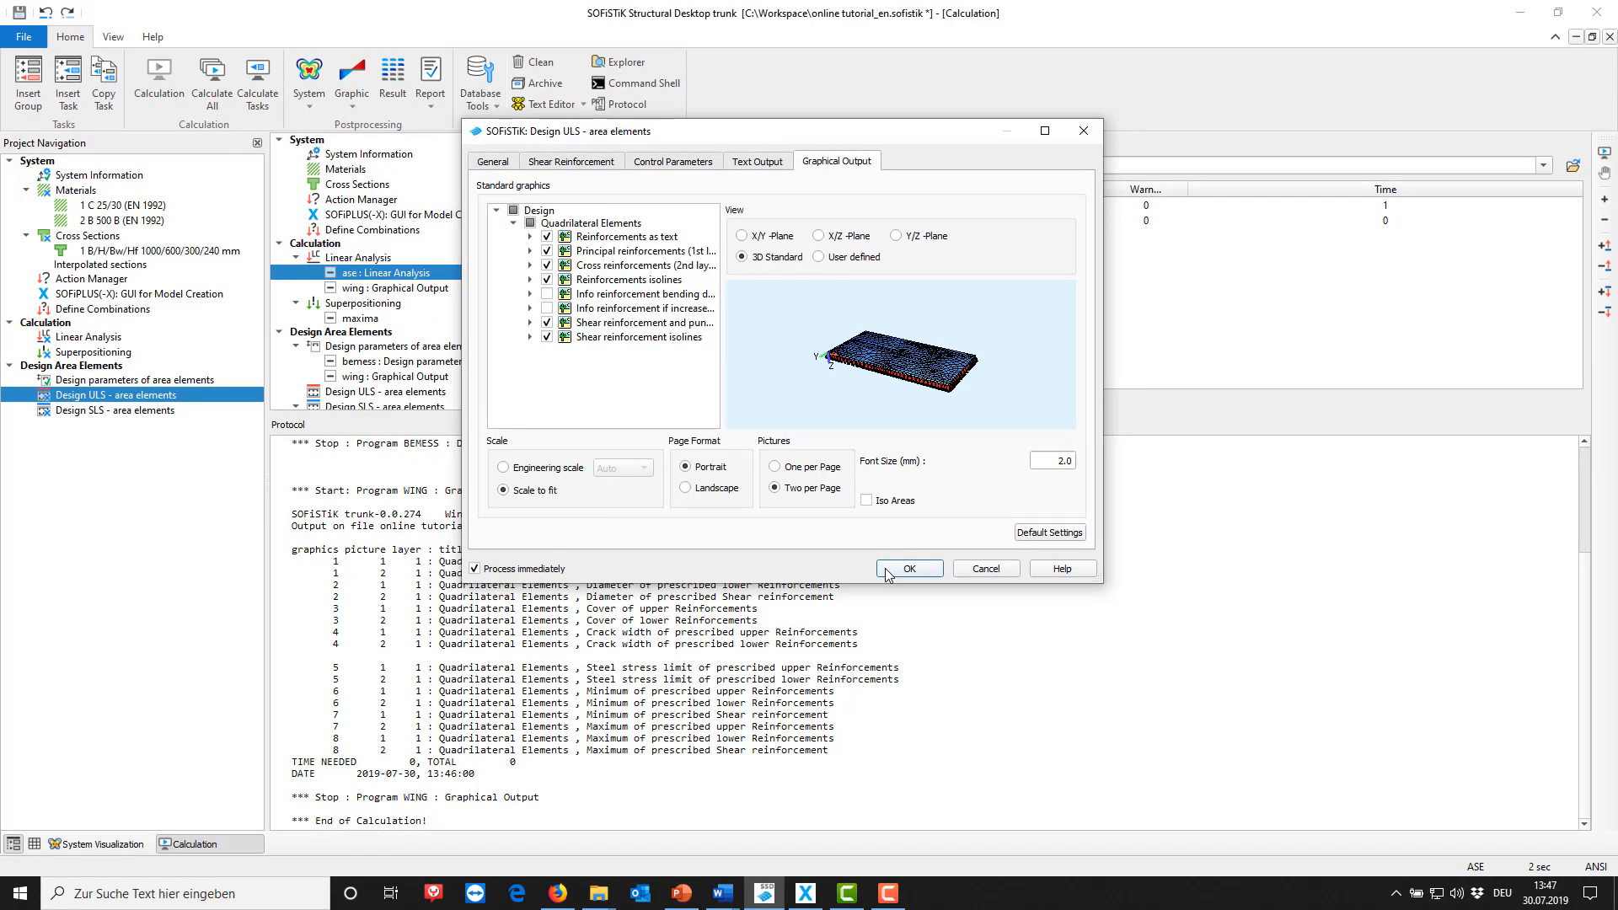
{"action": "left_click", "coordinate": [886, 574]}
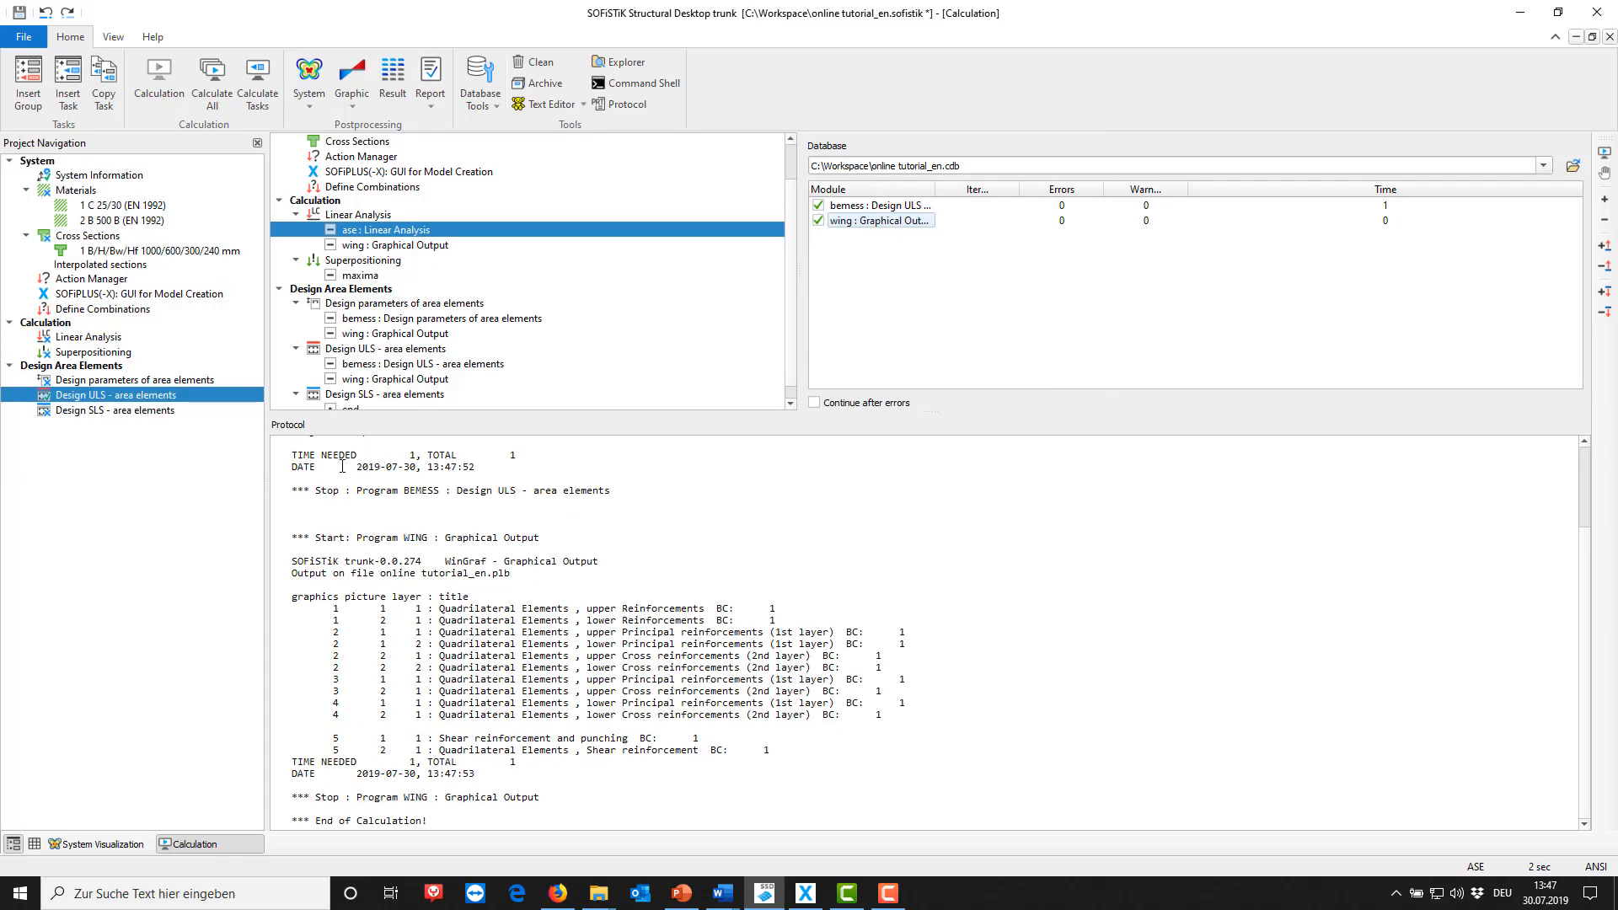
- Open the SLS design of area elements and fit the Name and Type Description columns to view the quasi-permanent loadcases
{"action": "left_click", "coordinate": [228, 412]}
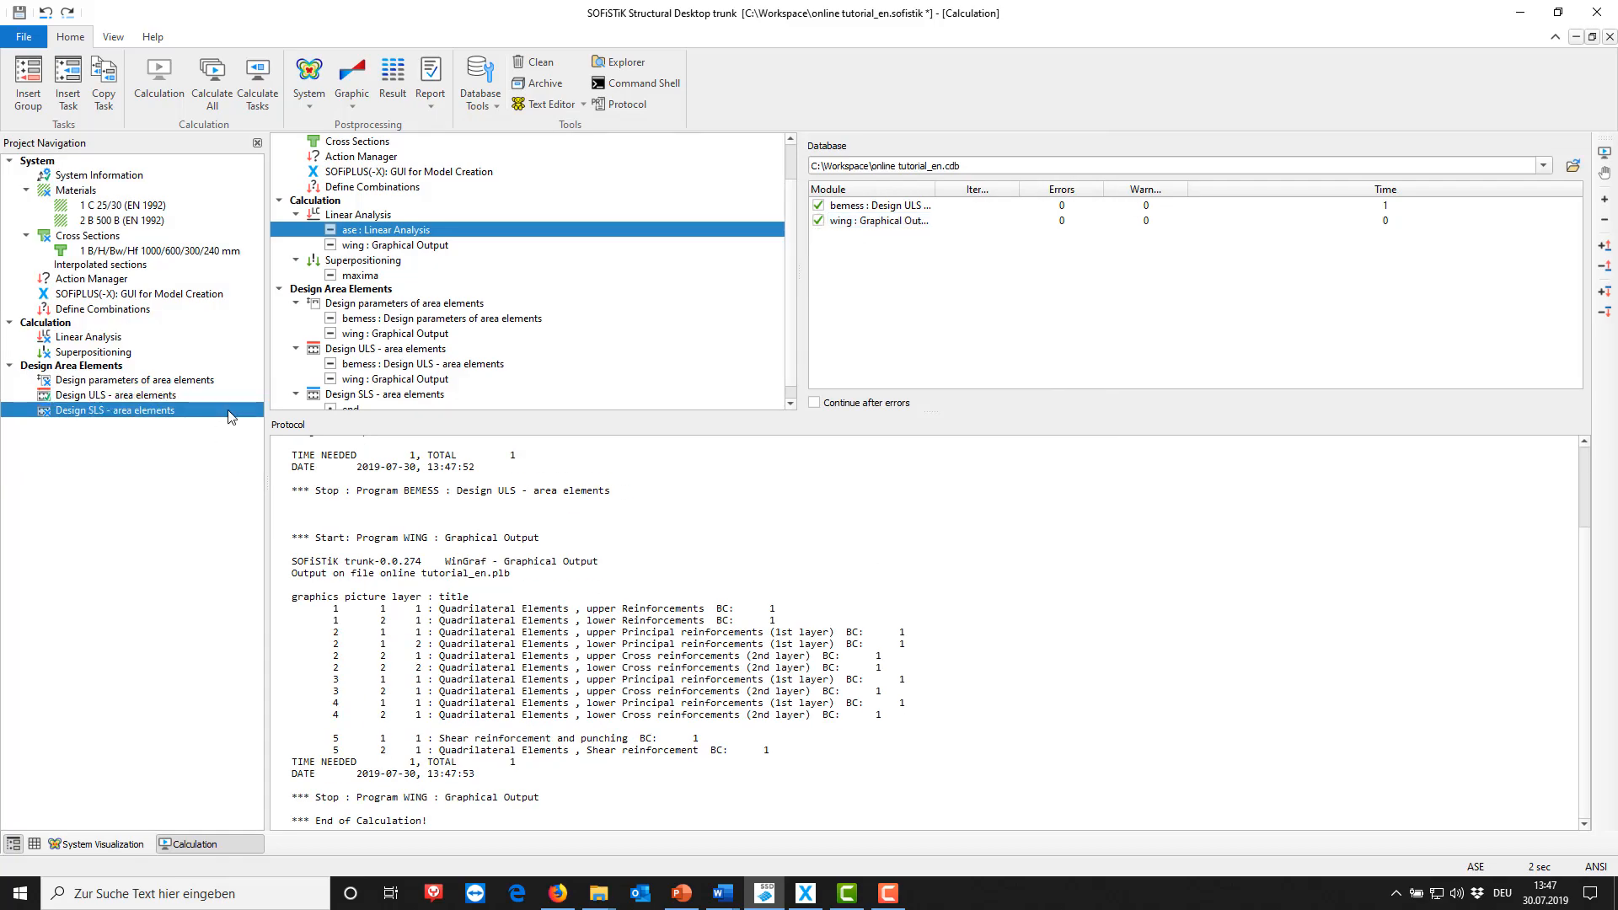
{"action": "double_click", "coordinate": [228, 411]}
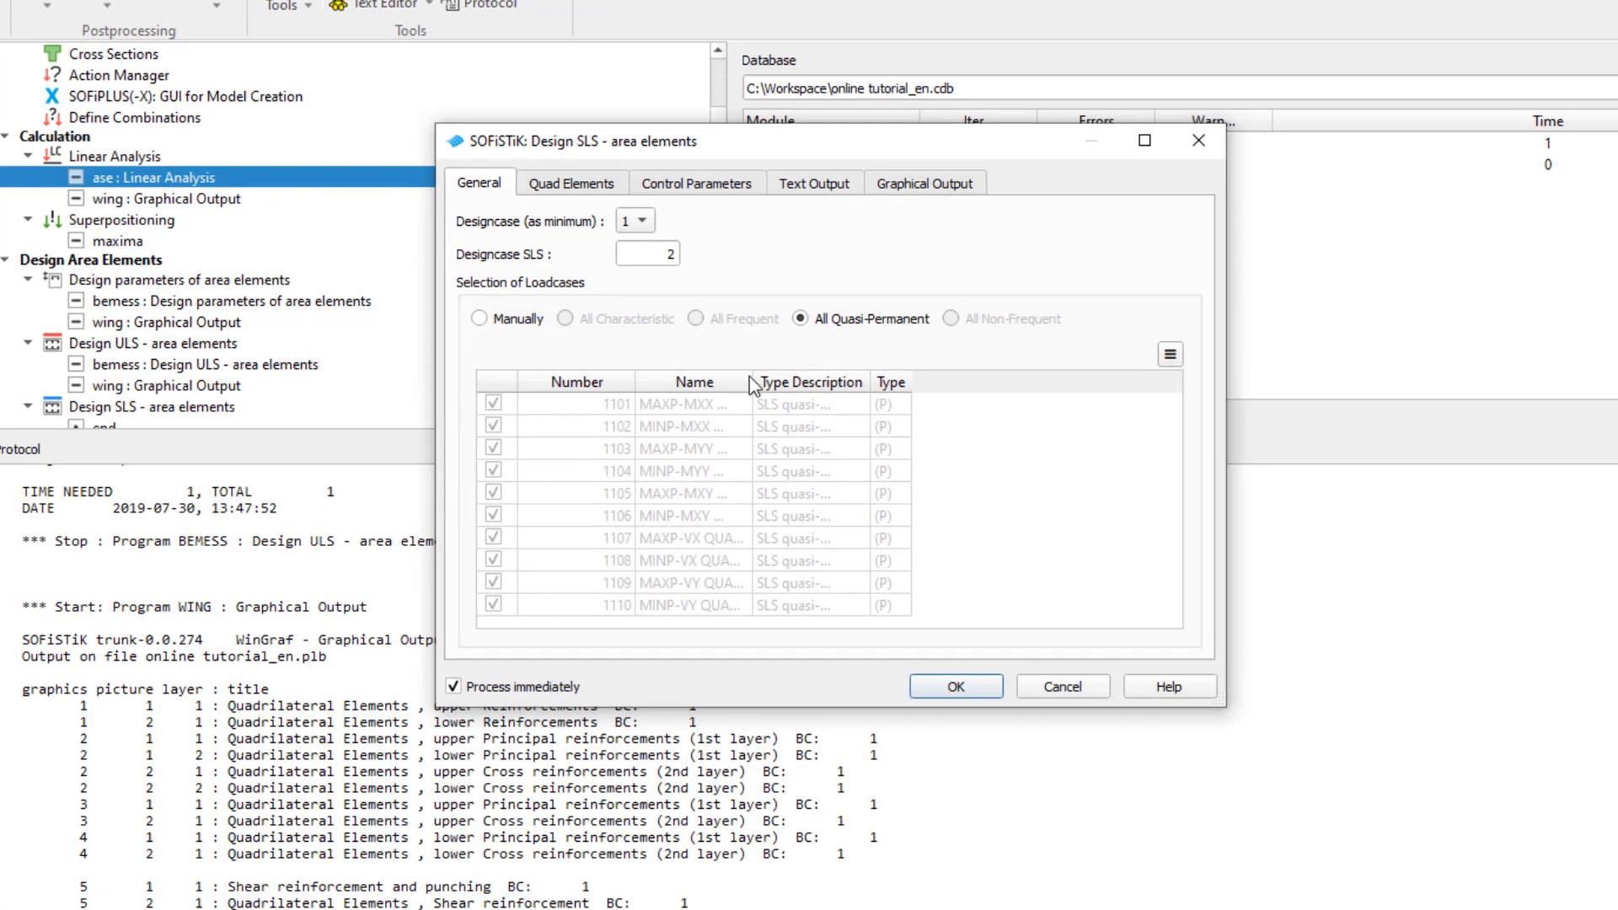
{"action": "double_click", "coordinate": [752, 381]}
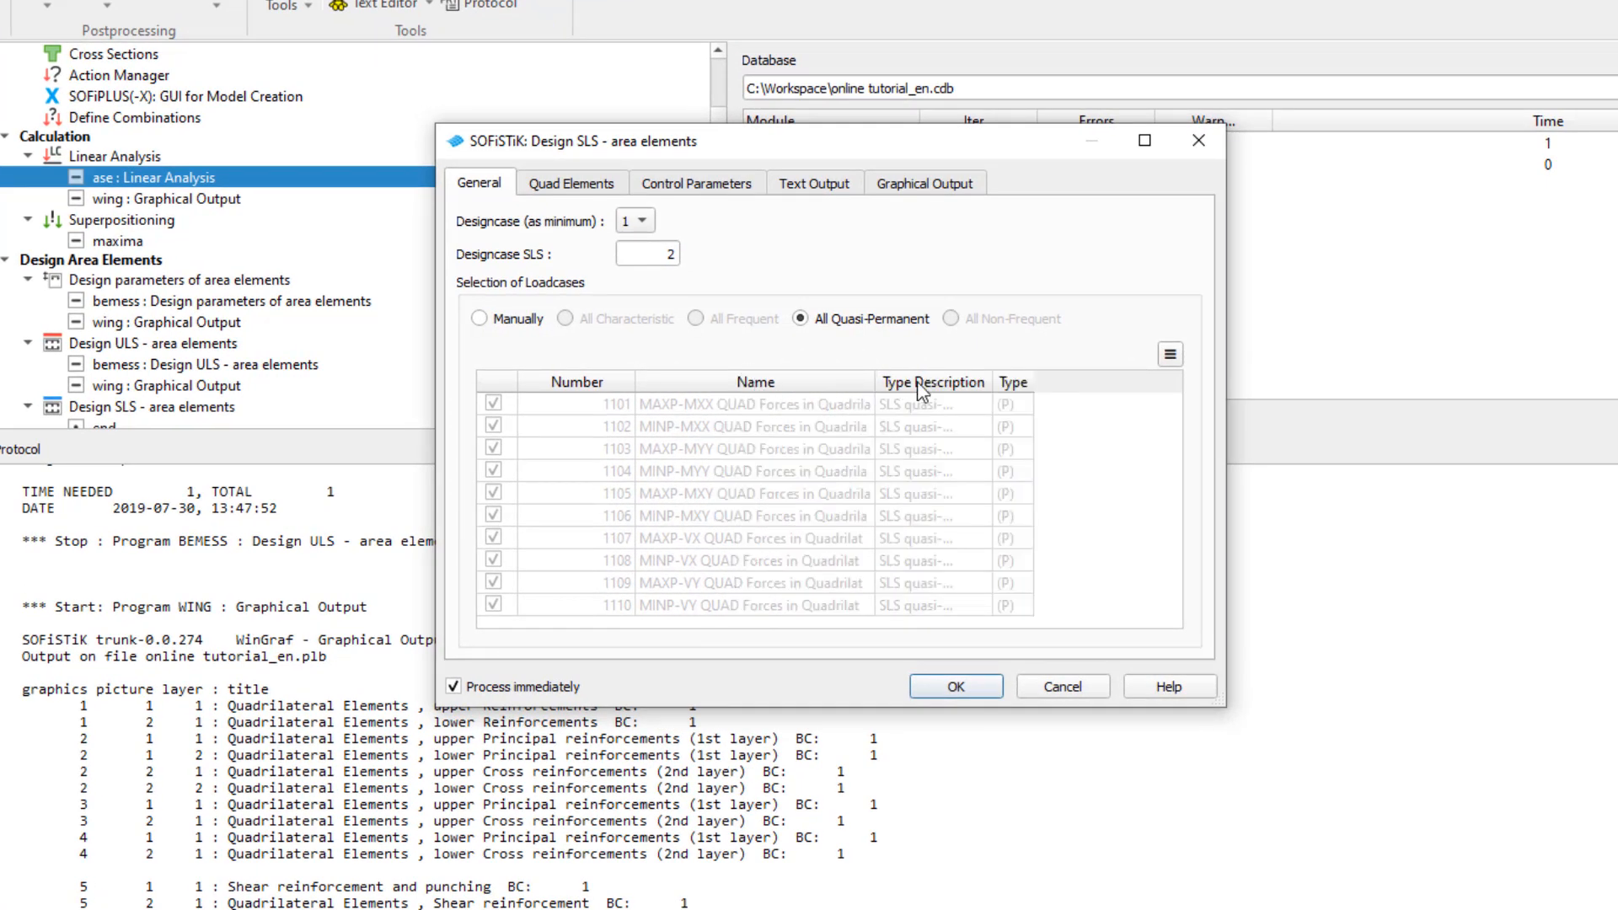
{"action": "double_click", "coordinate": [992, 382]}
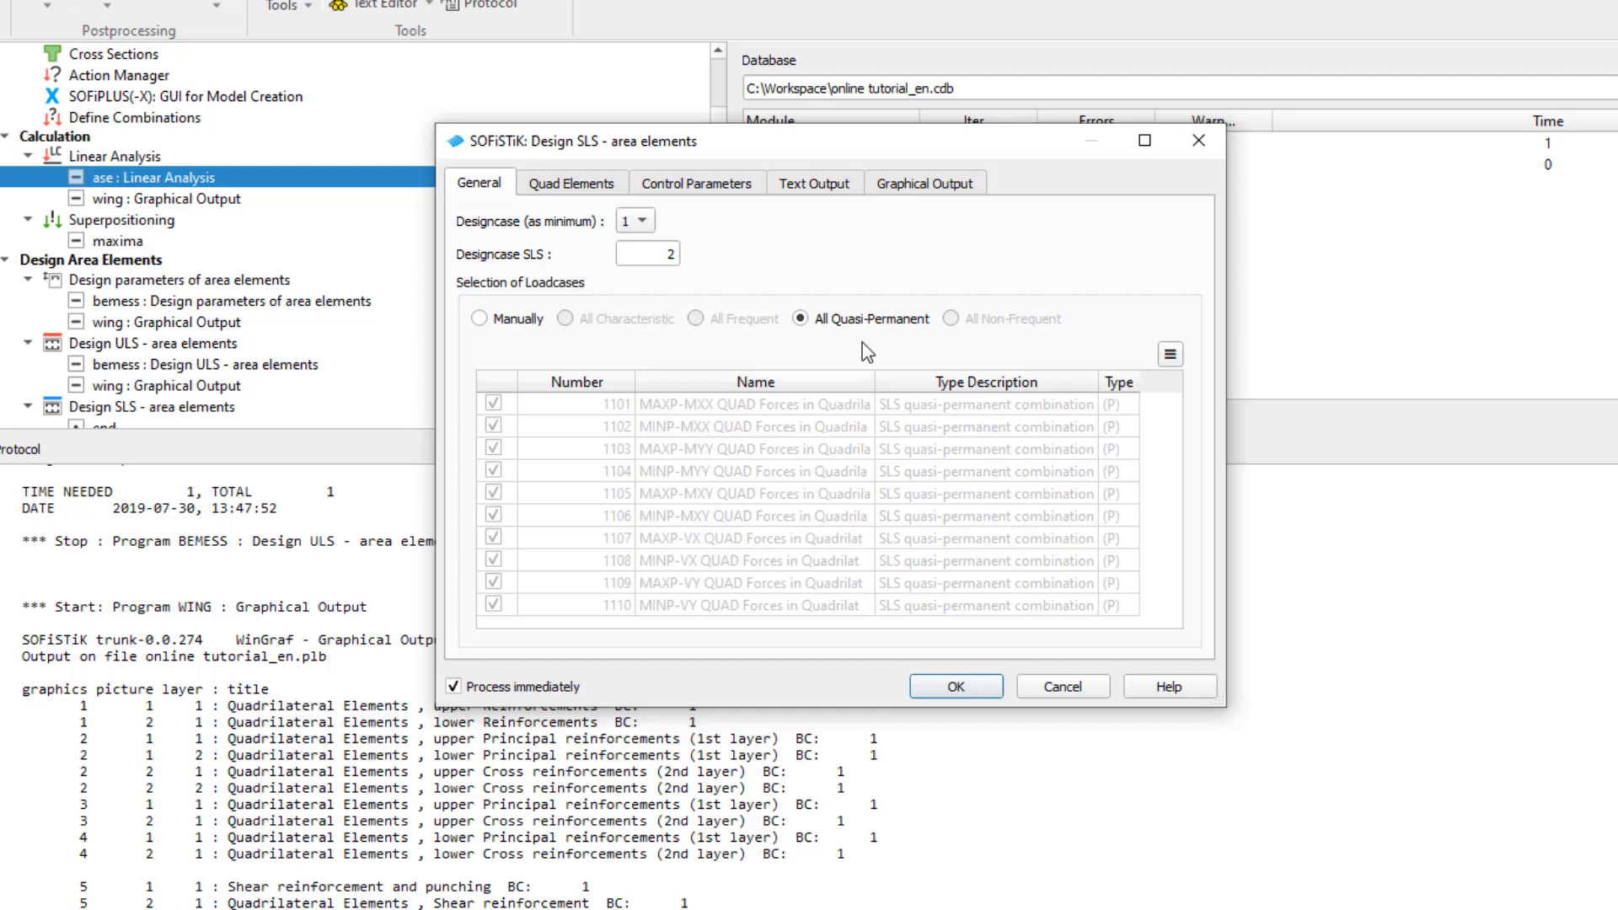
- Review the crack width control, control parameters and output settings of the area elements' SLS design, and accept it with immediate processing
{"action": "left_click", "coordinate": [620, 193]}
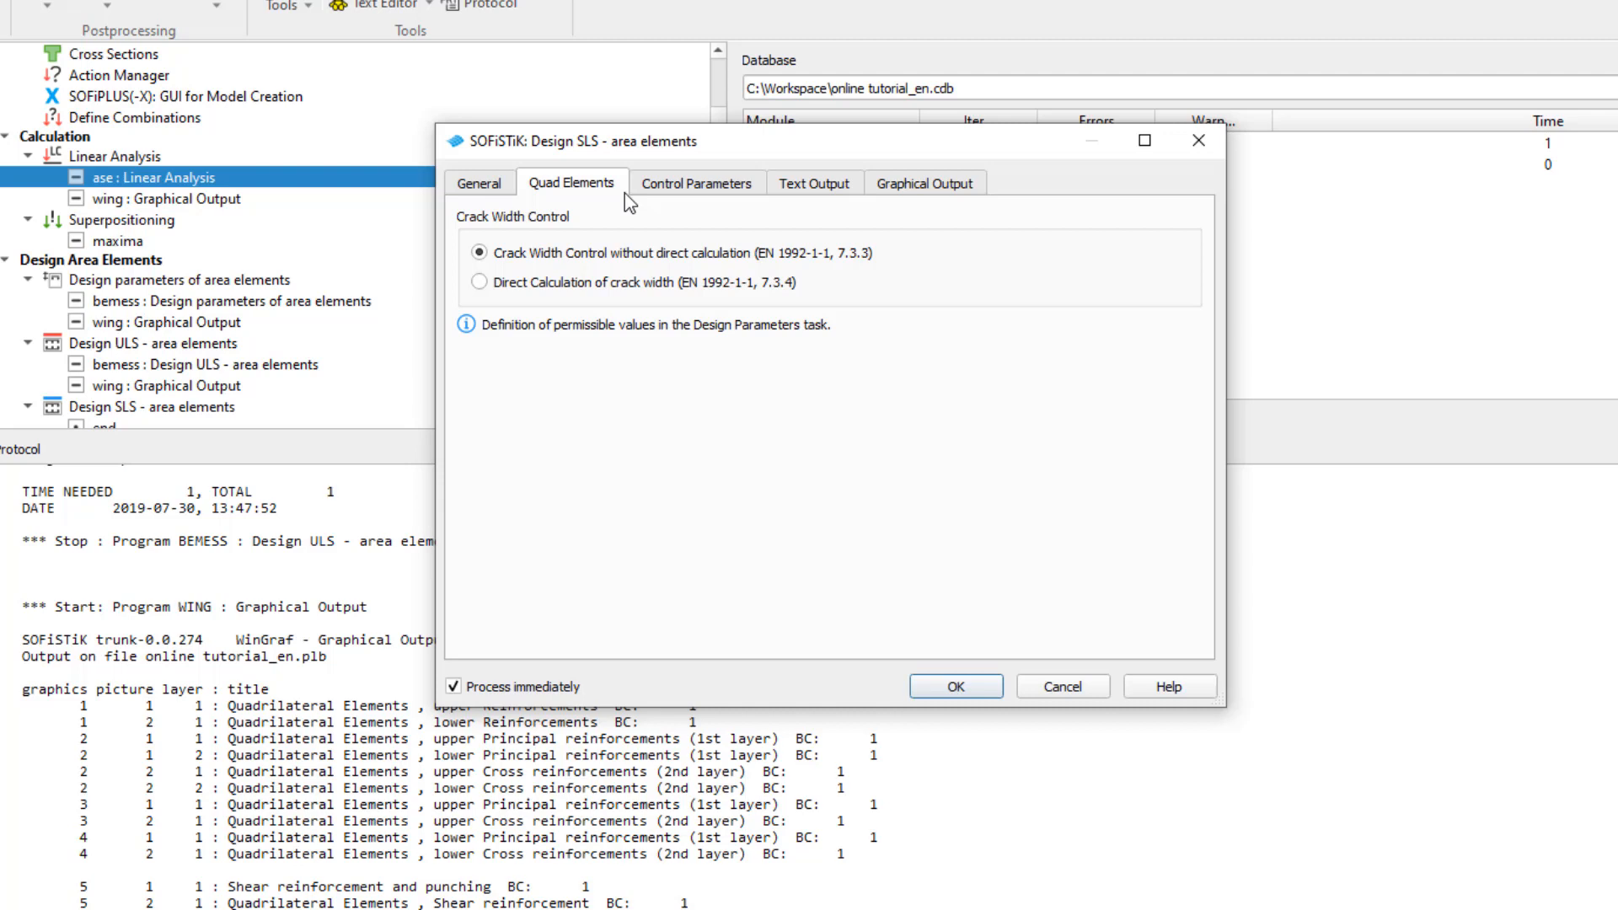
{"action": "left_click", "coordinate": [633, 191]}
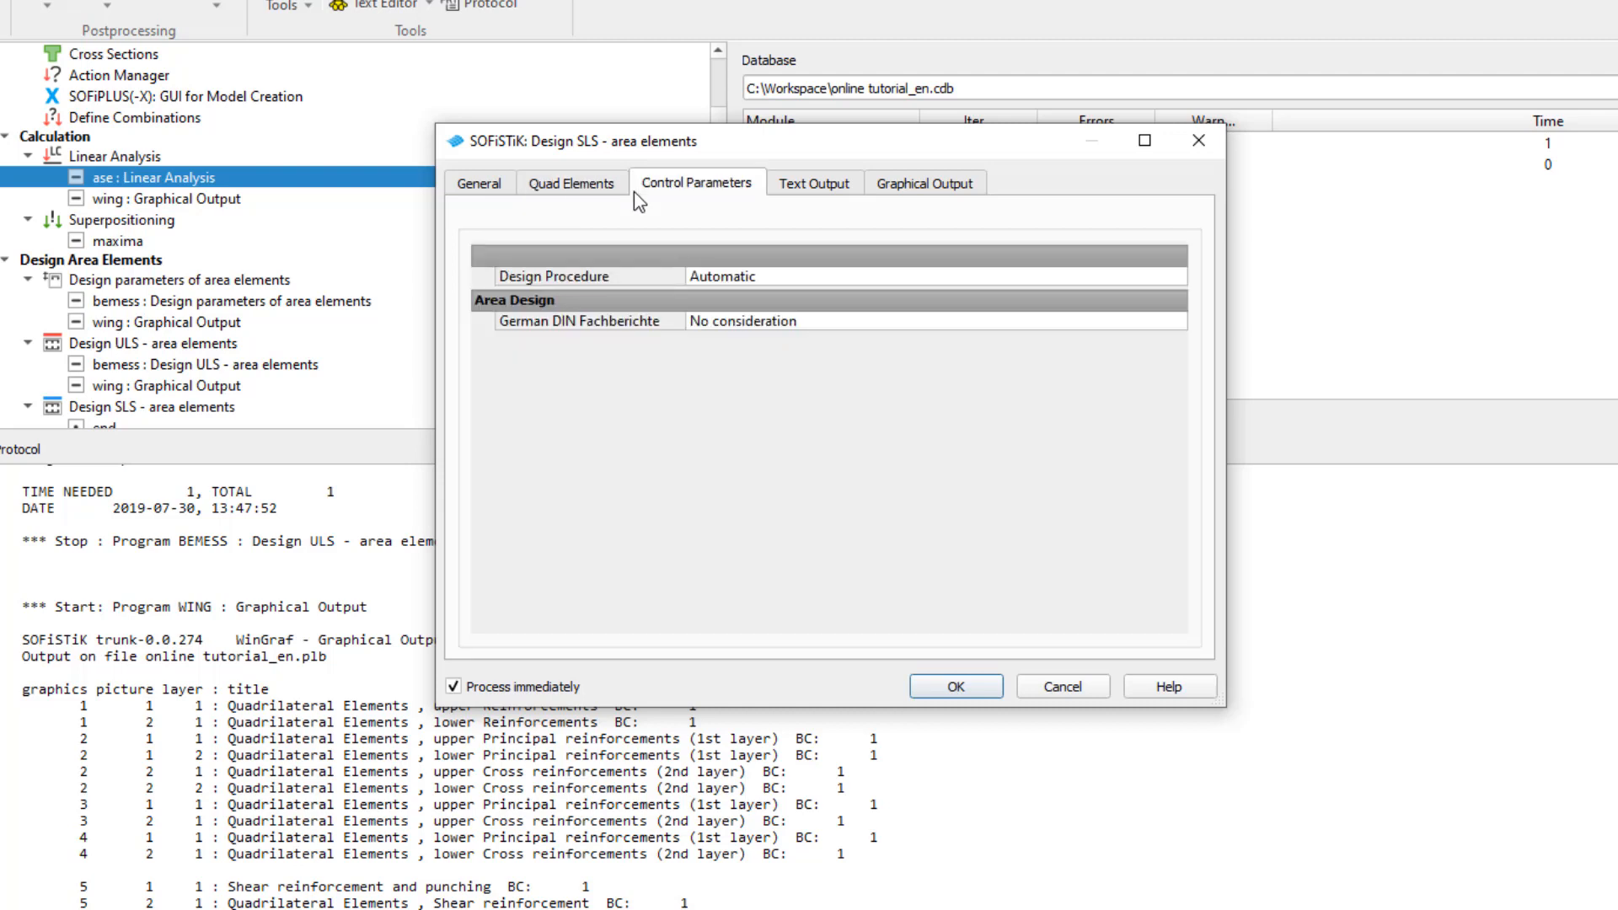
{"action": "left_click", "coordinate": [770, 189]}
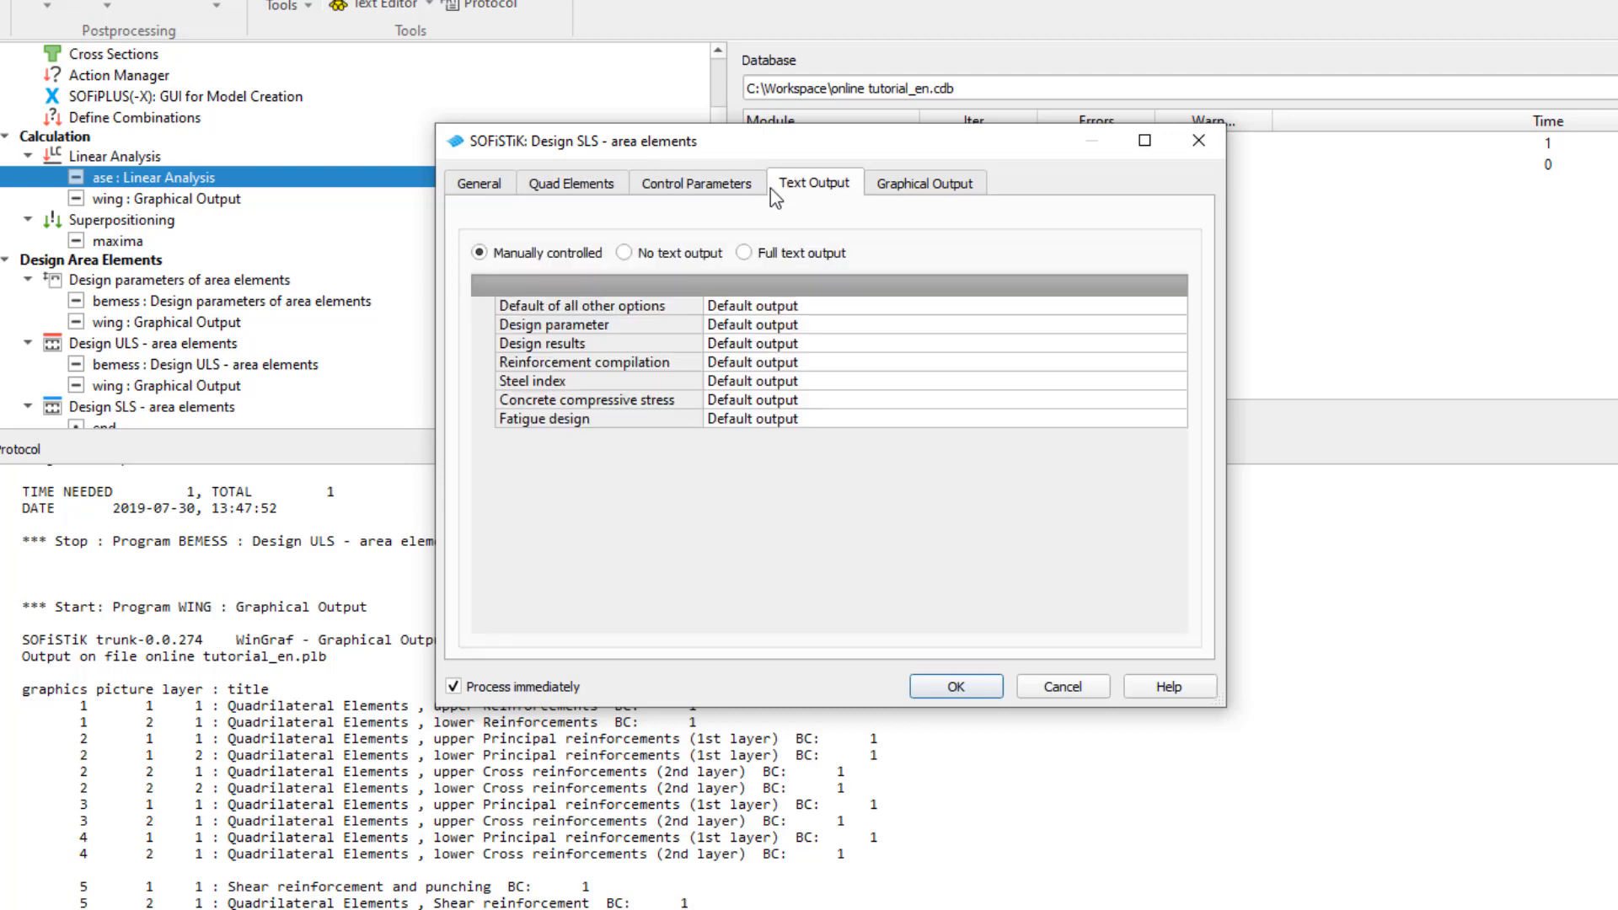
{"action": "left_click", "coordinate": [877, 188]}
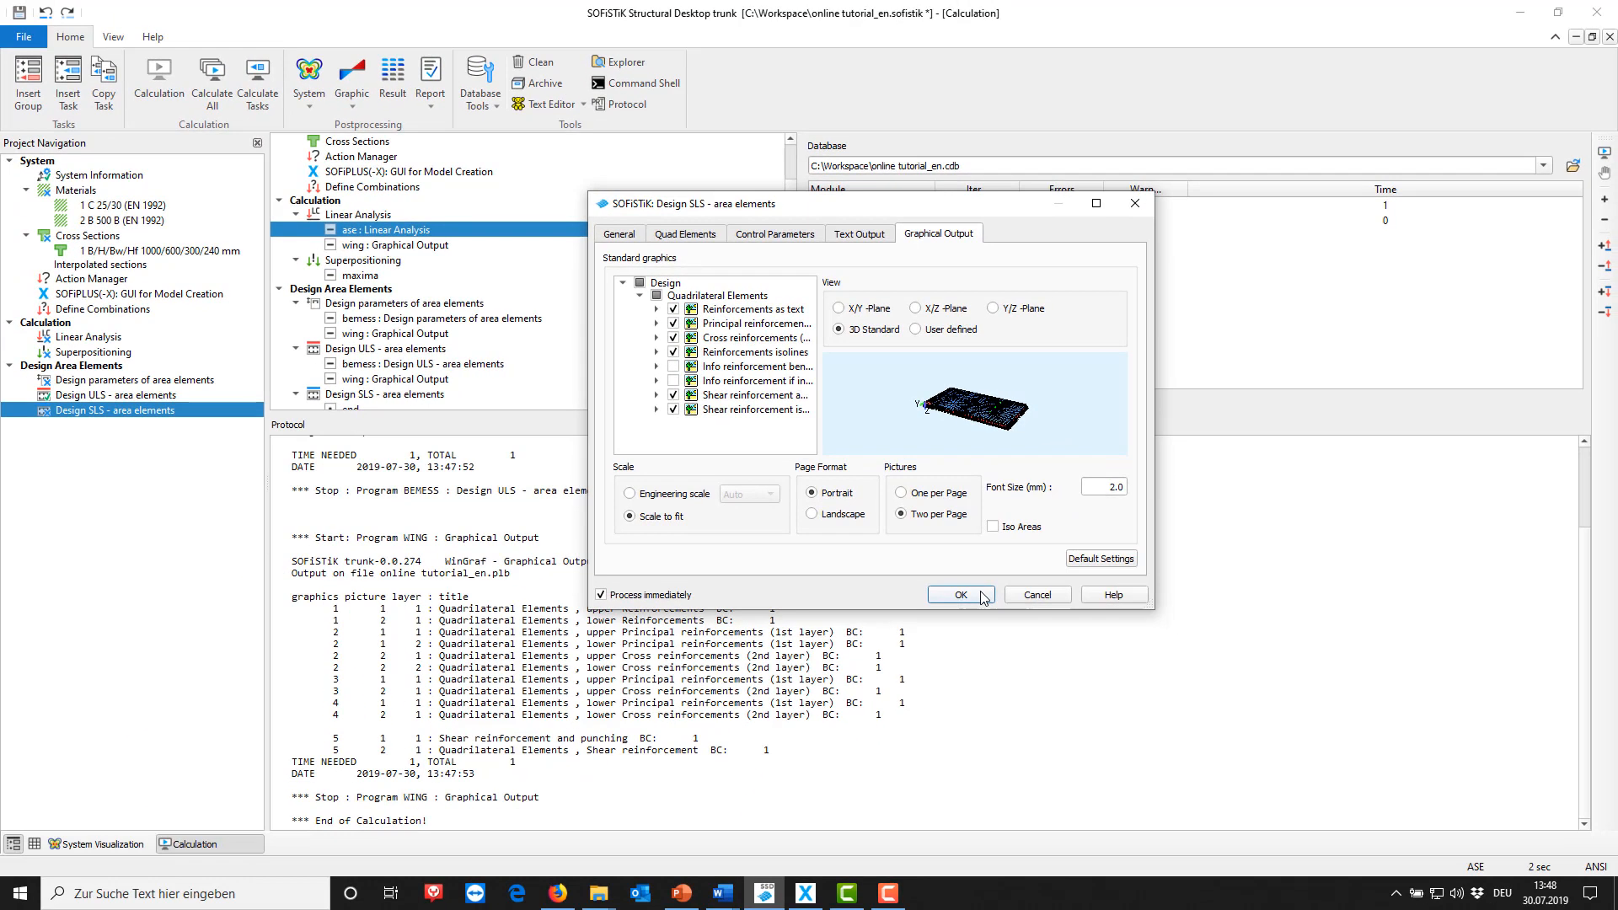
{"action": "left_click", "coordinate": [961, 595]}
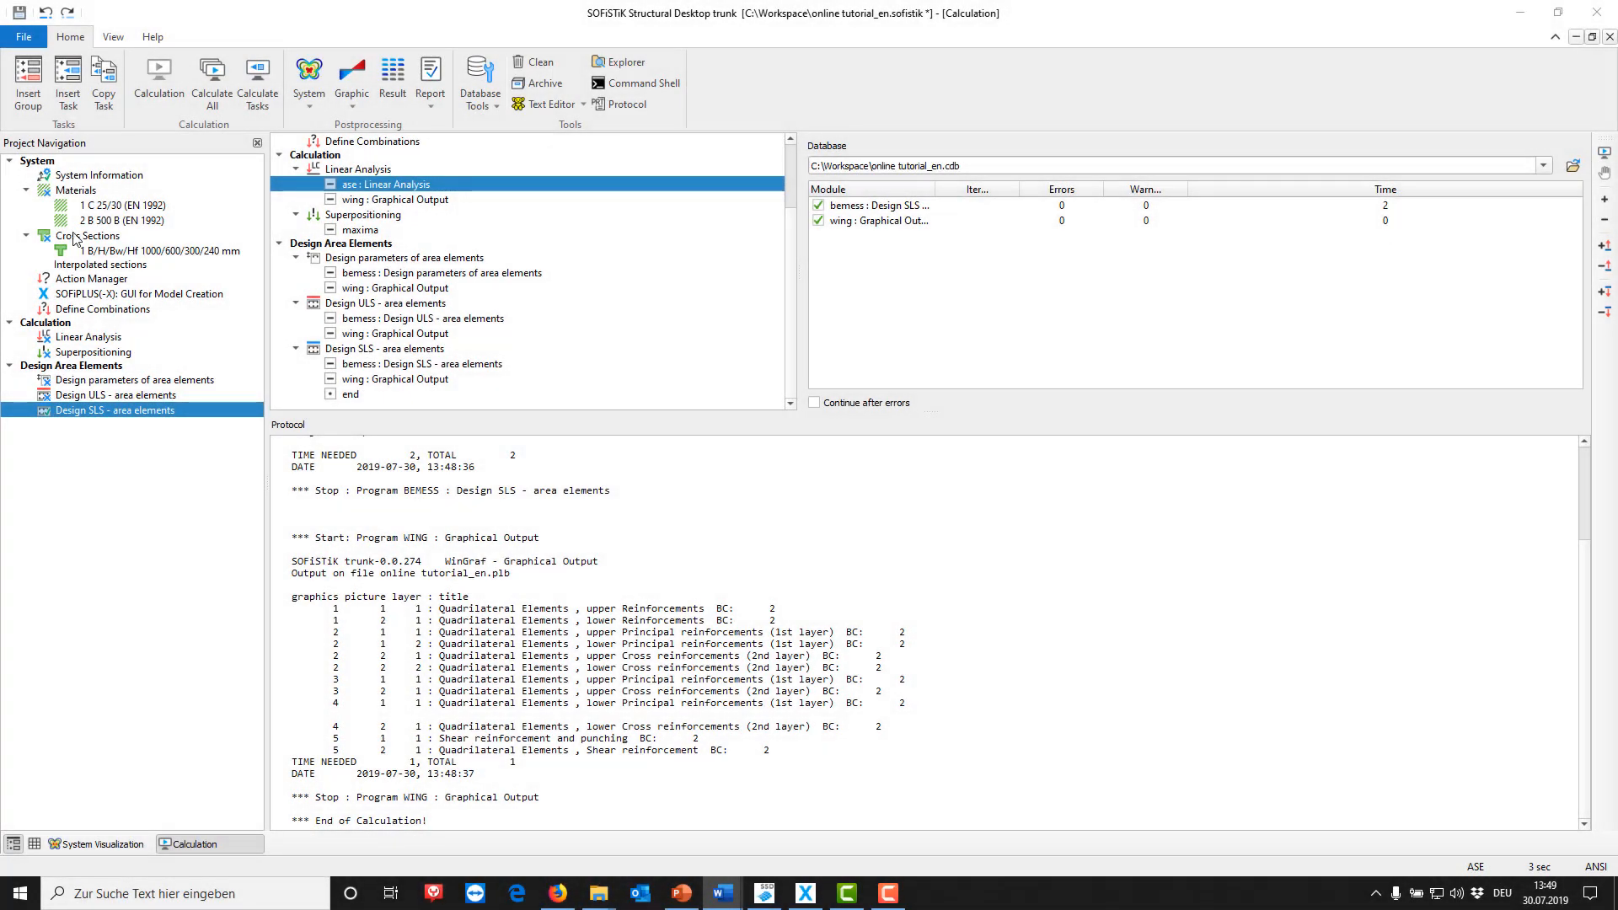
- Insert a new group named Design Beams below the Design Area Elements group in the project navigation
{"action": "right_click", "coordinate": [116, 487]}
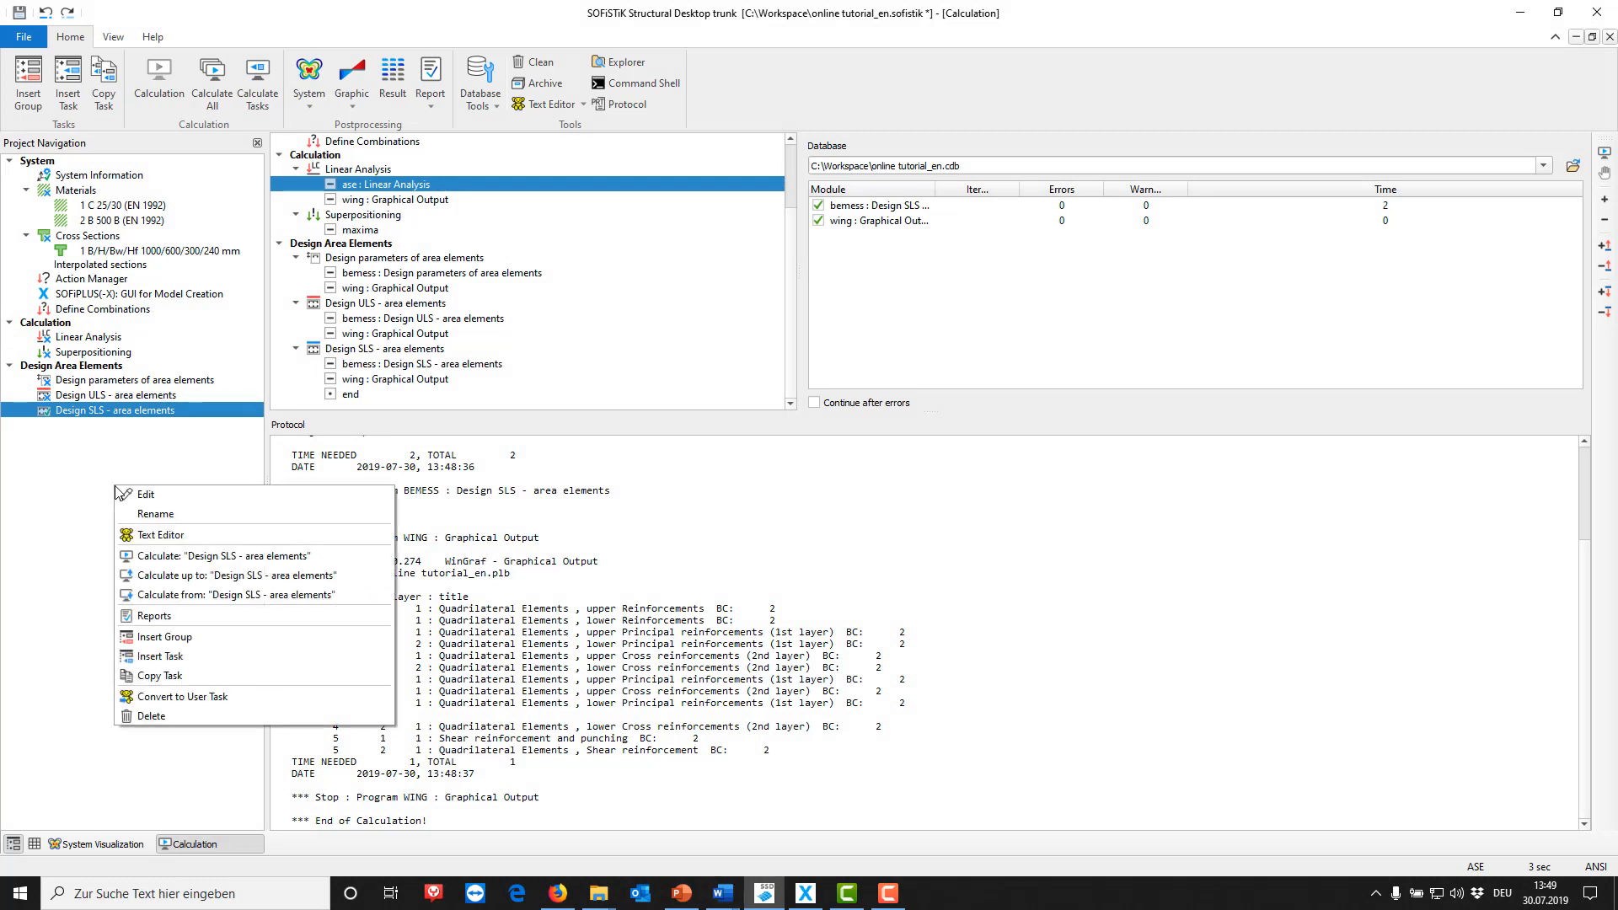
{"action": "left_click", "coordinate": [225, 638]}
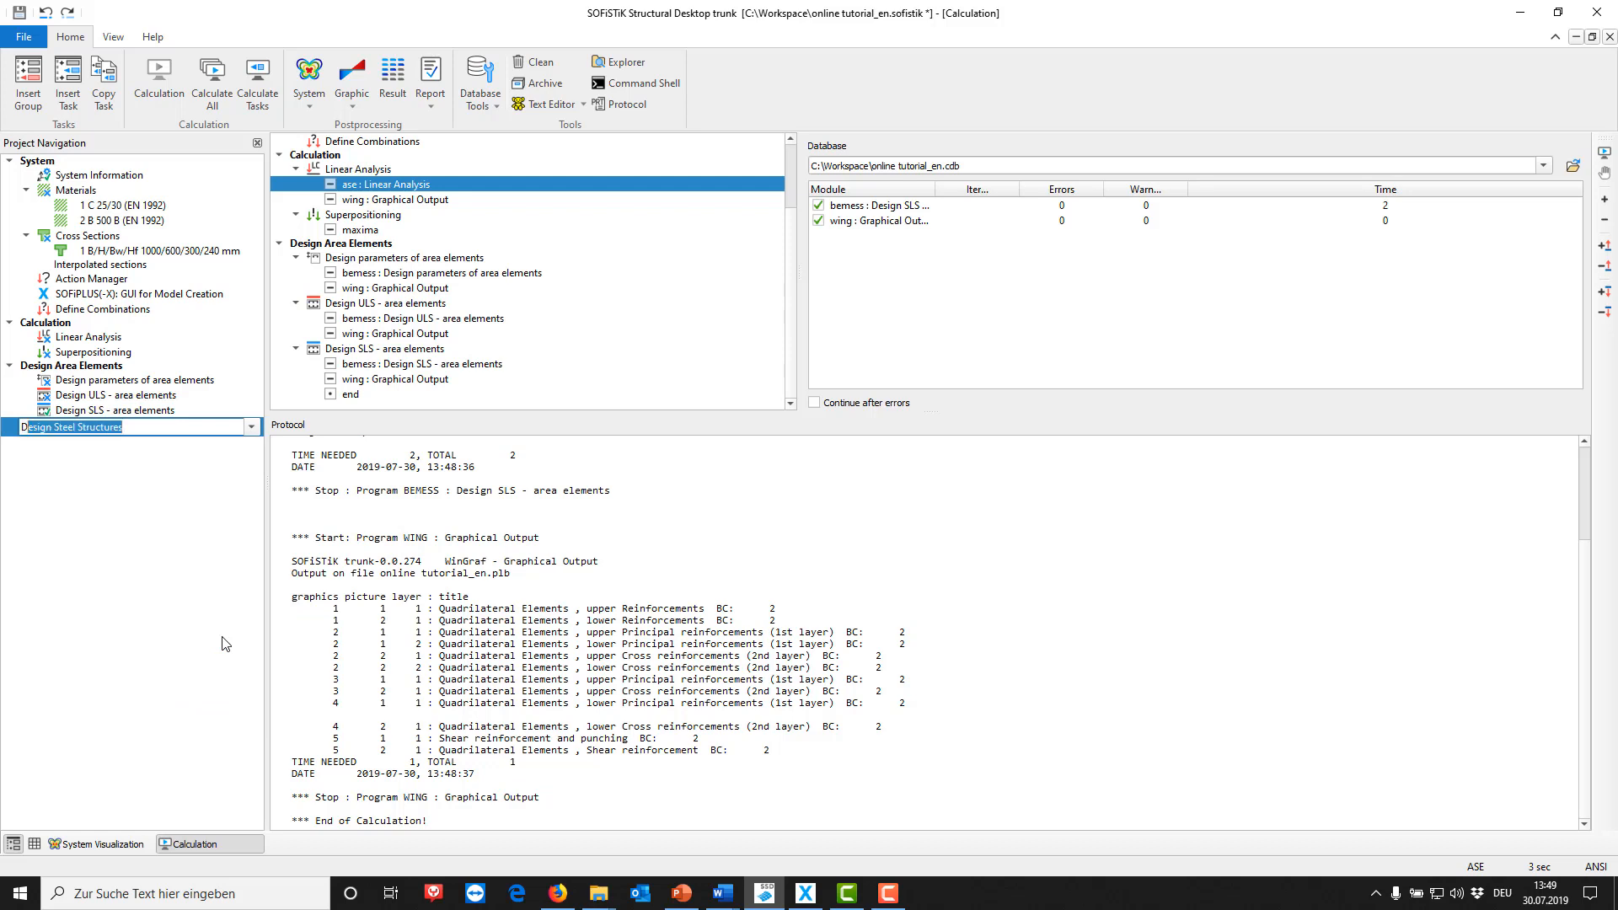
{"action": "type", "text": "Design Beams"}
{"action": "key", "text": "Return"}
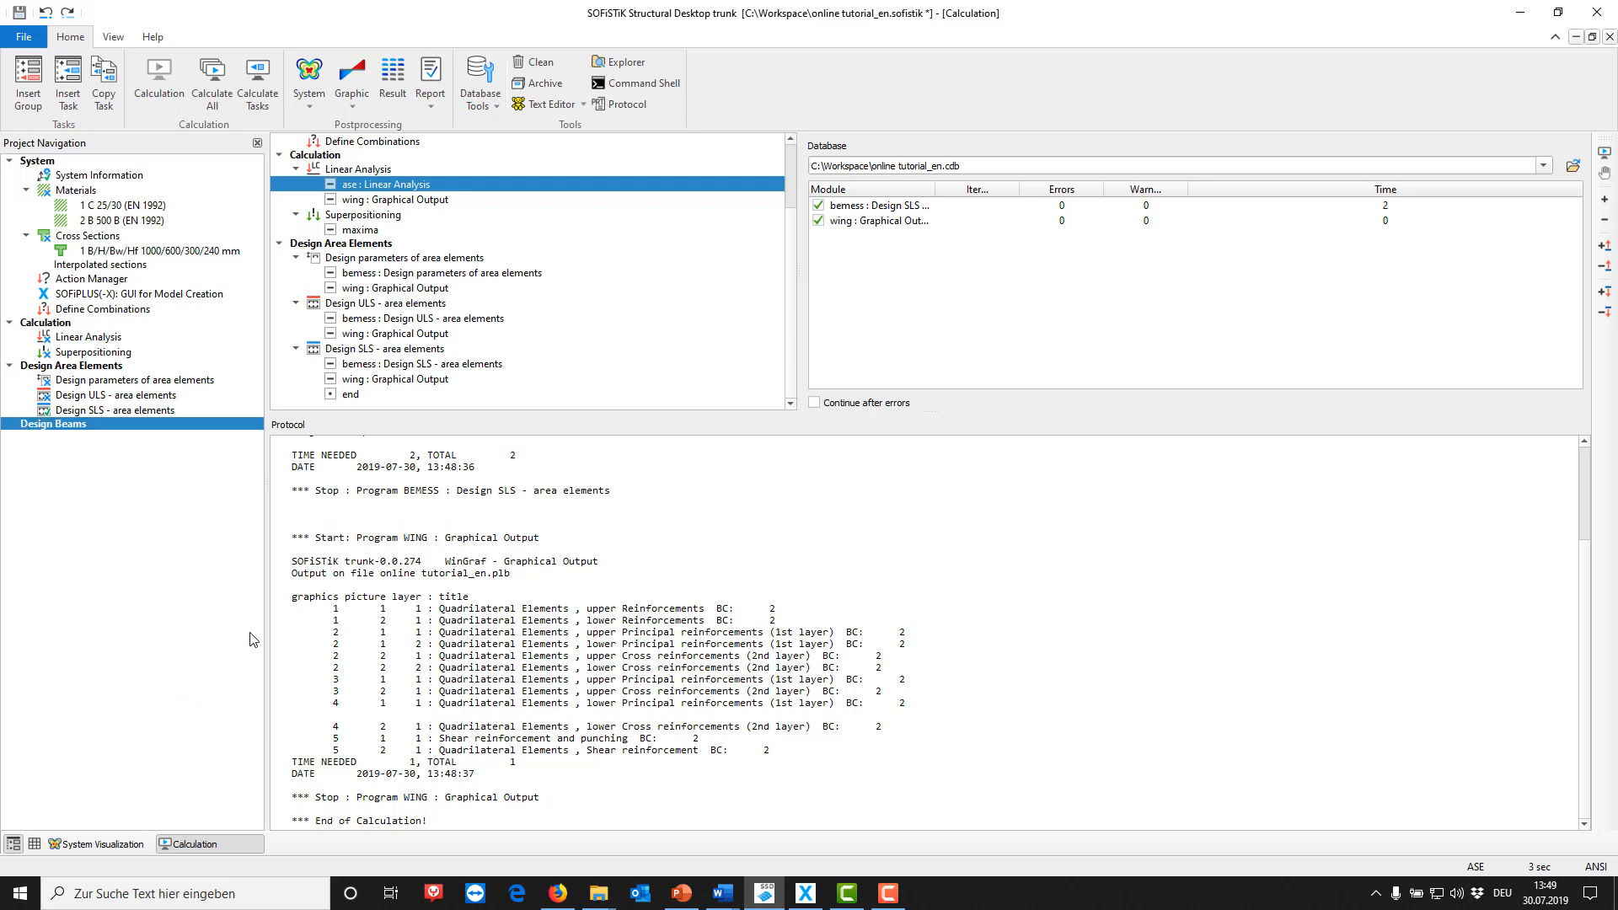
- Insert a Design ULS (Beams) task into the Design Beams group
{"action": "right_click", "coordinate": [222, 460]}
{"action": "left_click", "coordinate": [295, 587]}
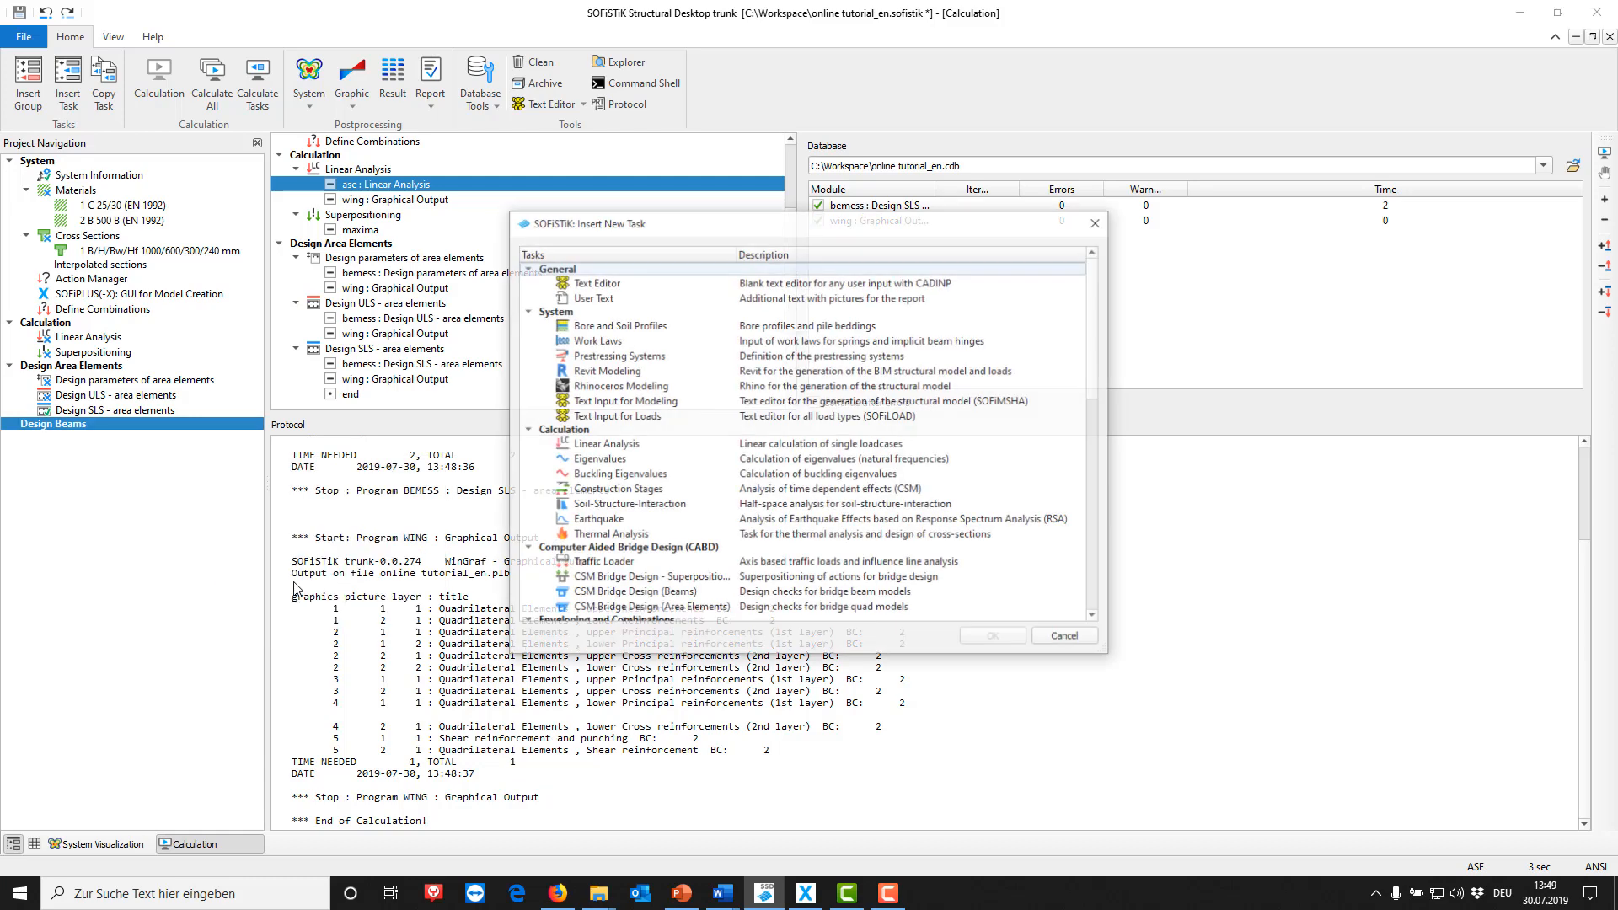
{"action": "scroll", "coordinate": [555, 517], "scroll_direction": "down", "scroll_amount": 1}
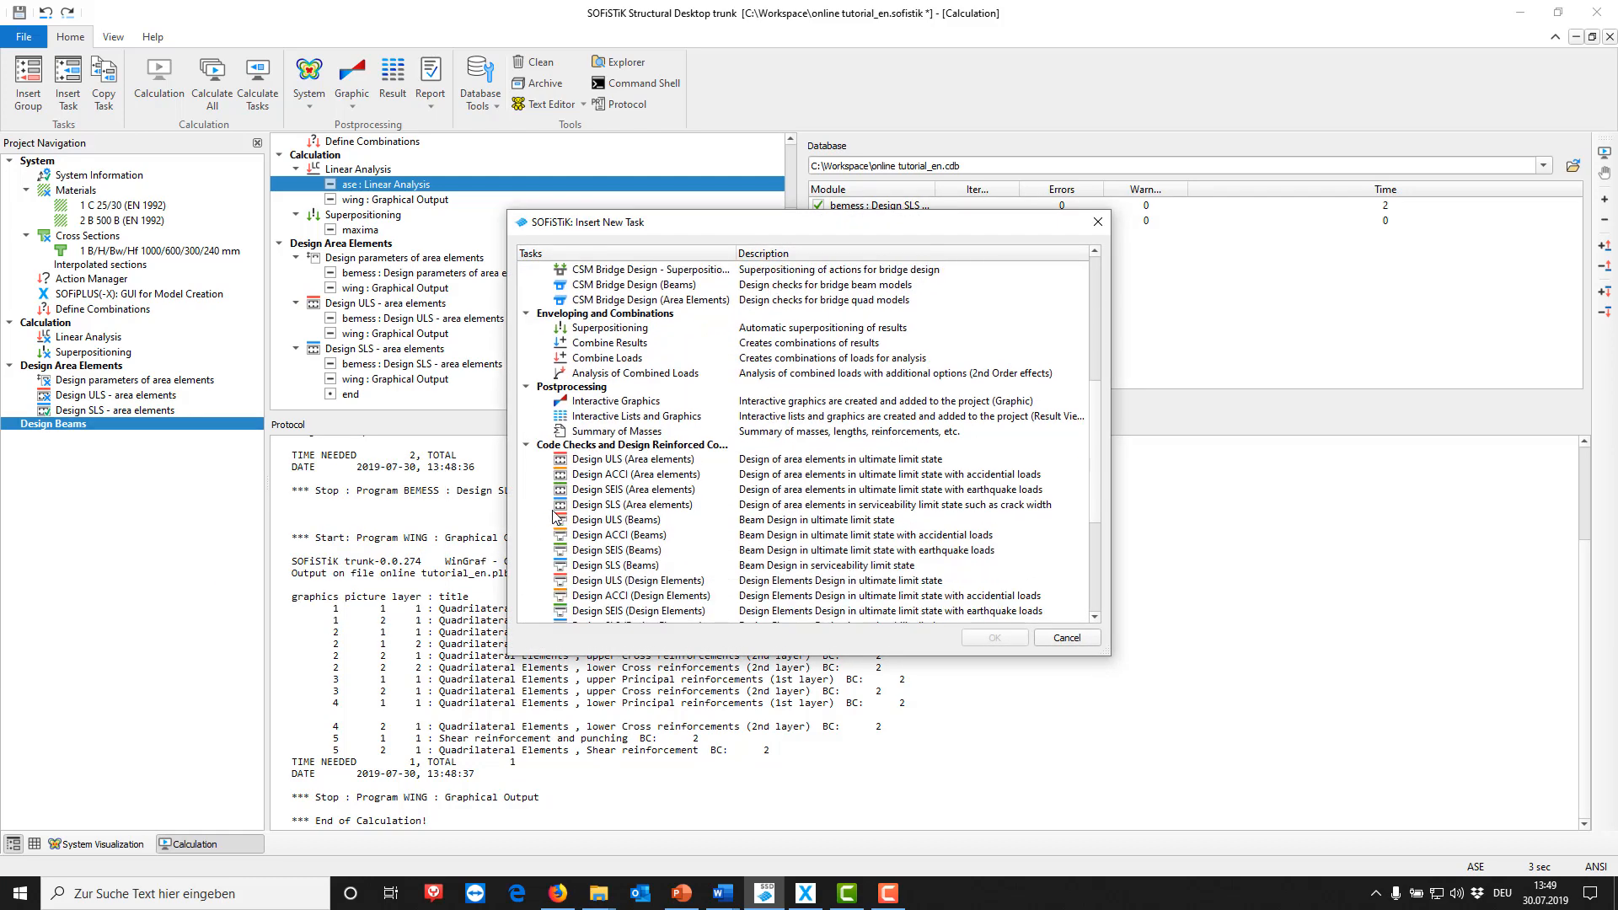
{"action": "left_click", "coordinate": [602, 520]}
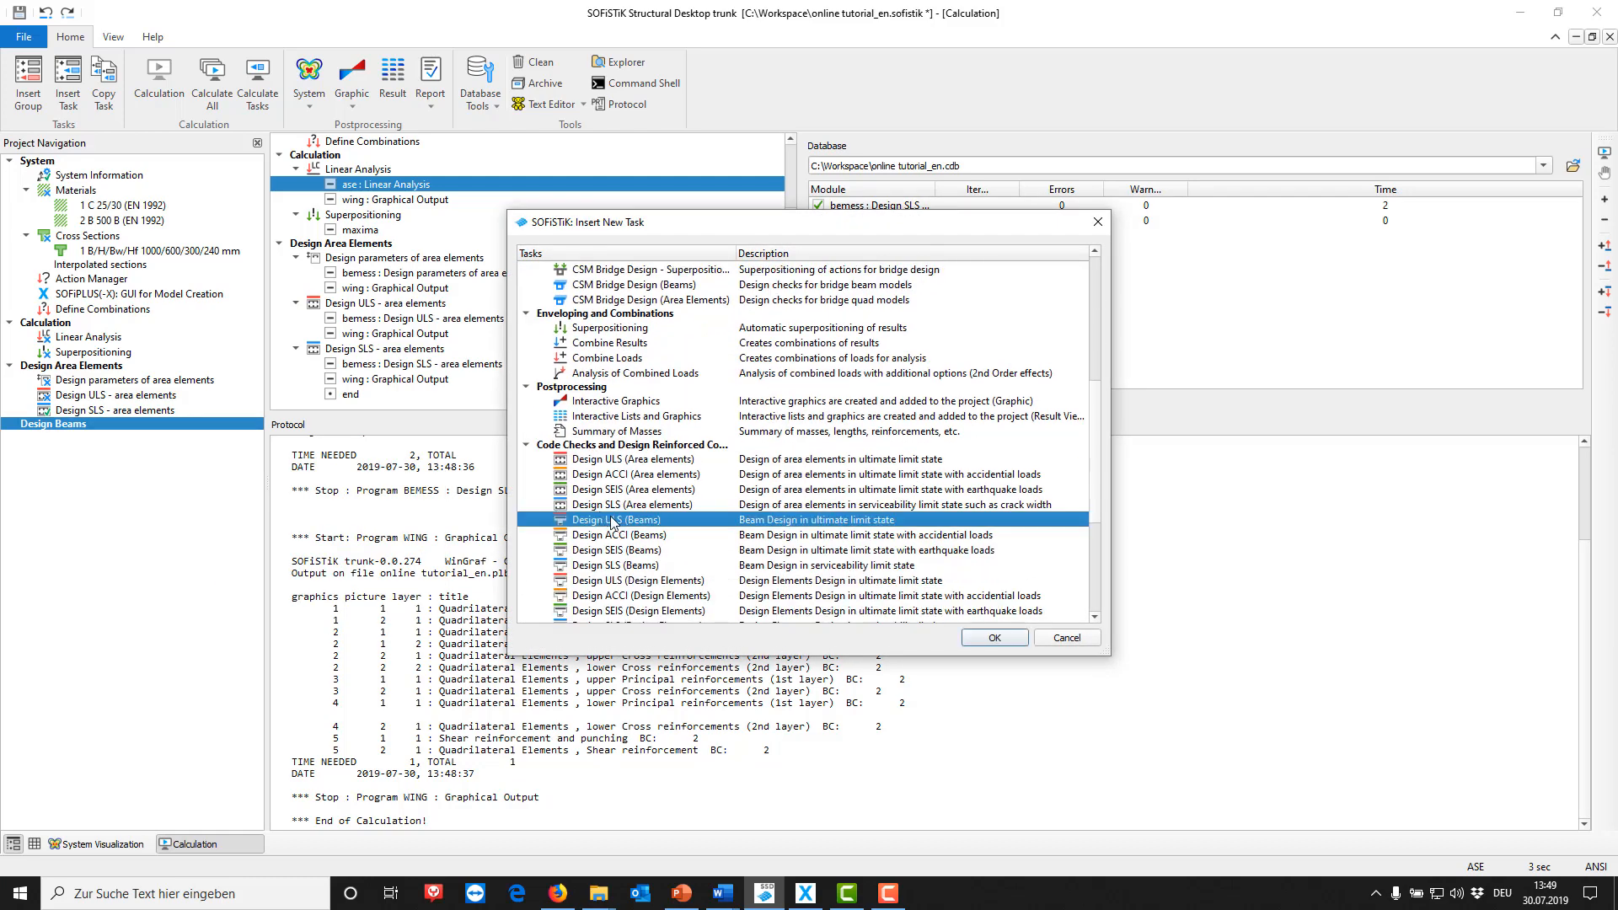
{"action": "left_click", "coordinate": [991, 638]}
- Insert a Design SLS (Beams) task below the Design ULS (Beams) task
{"action": "right_click", "coordinate": [152, 518]}
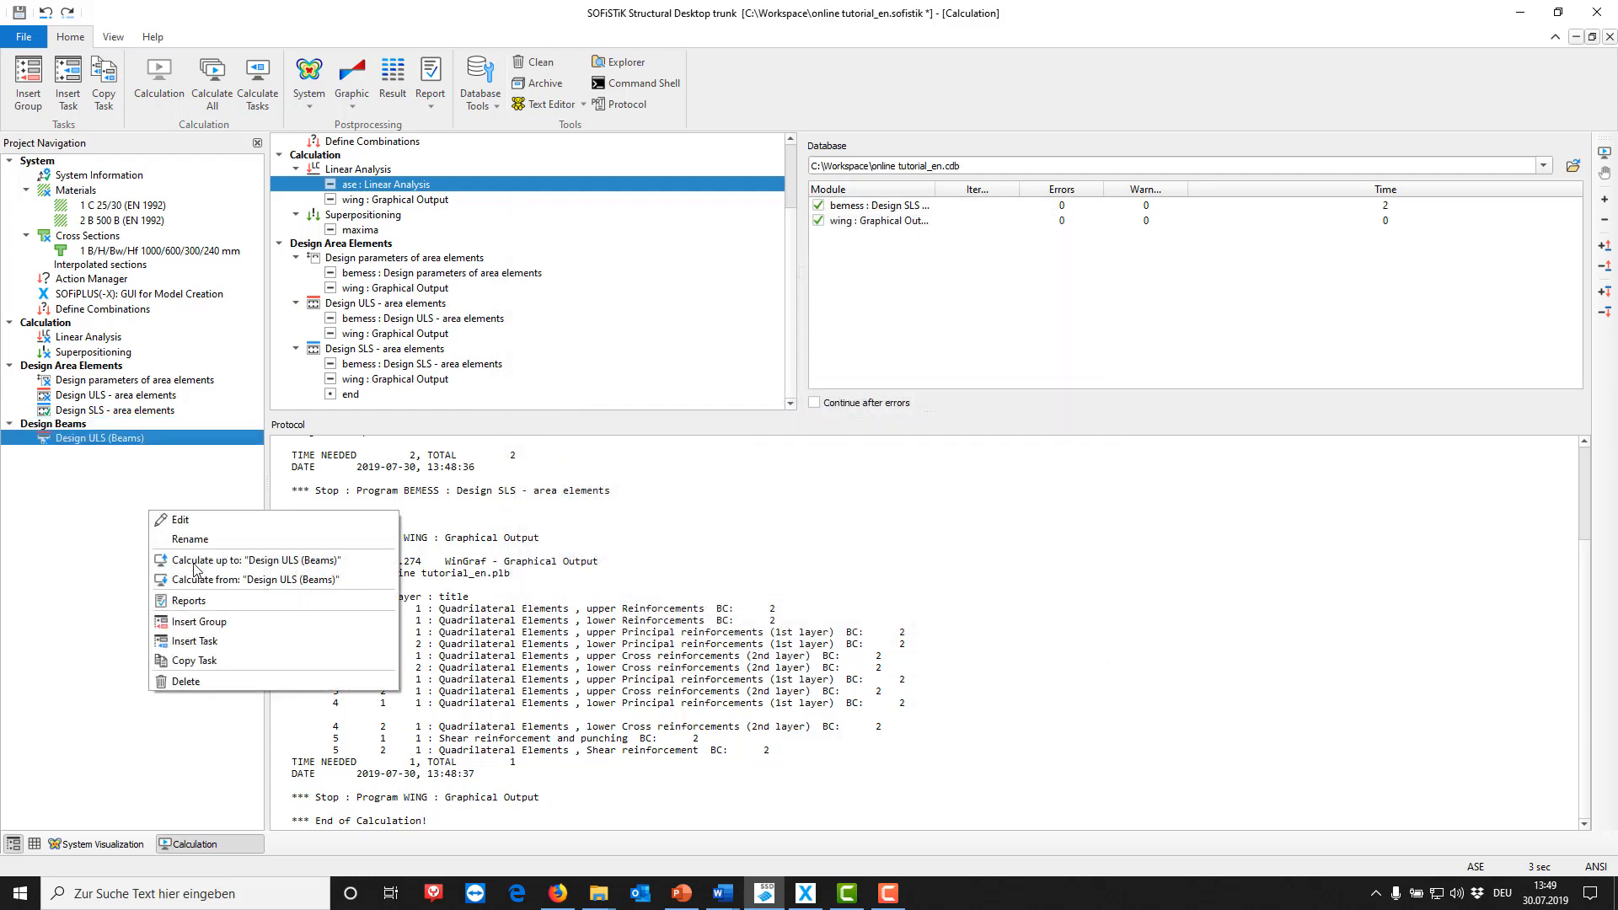
{"action": "left_click", "coordinate": [234, 641]}
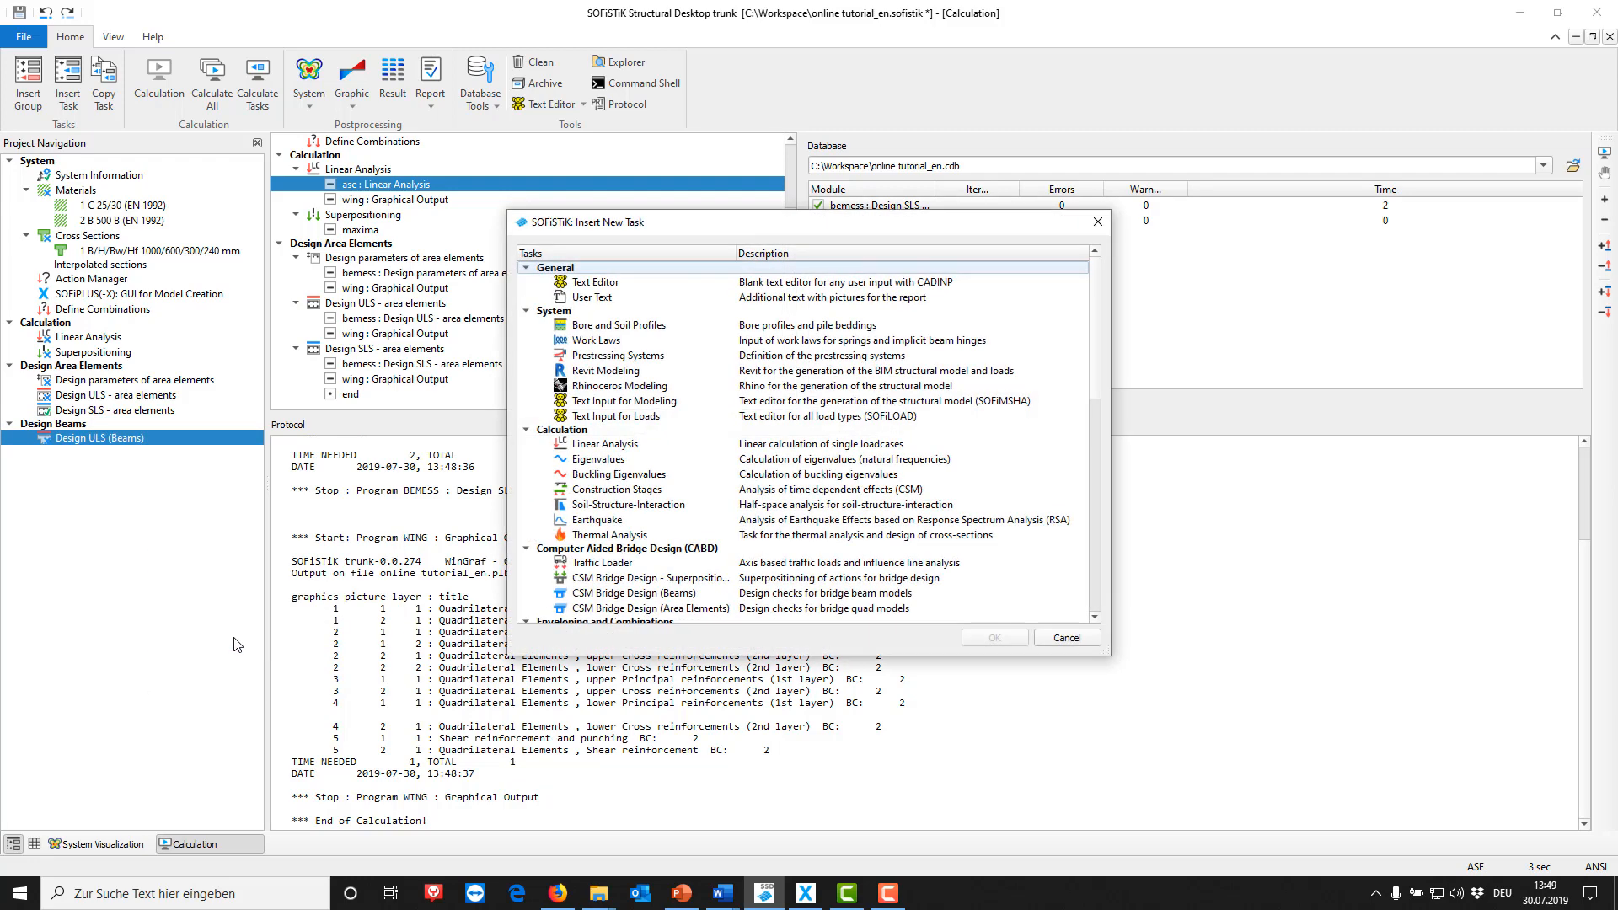
{"action": "scroll", "coordinate": [888, 432], "scroll_direction": "down", "scroll_amount": 10}
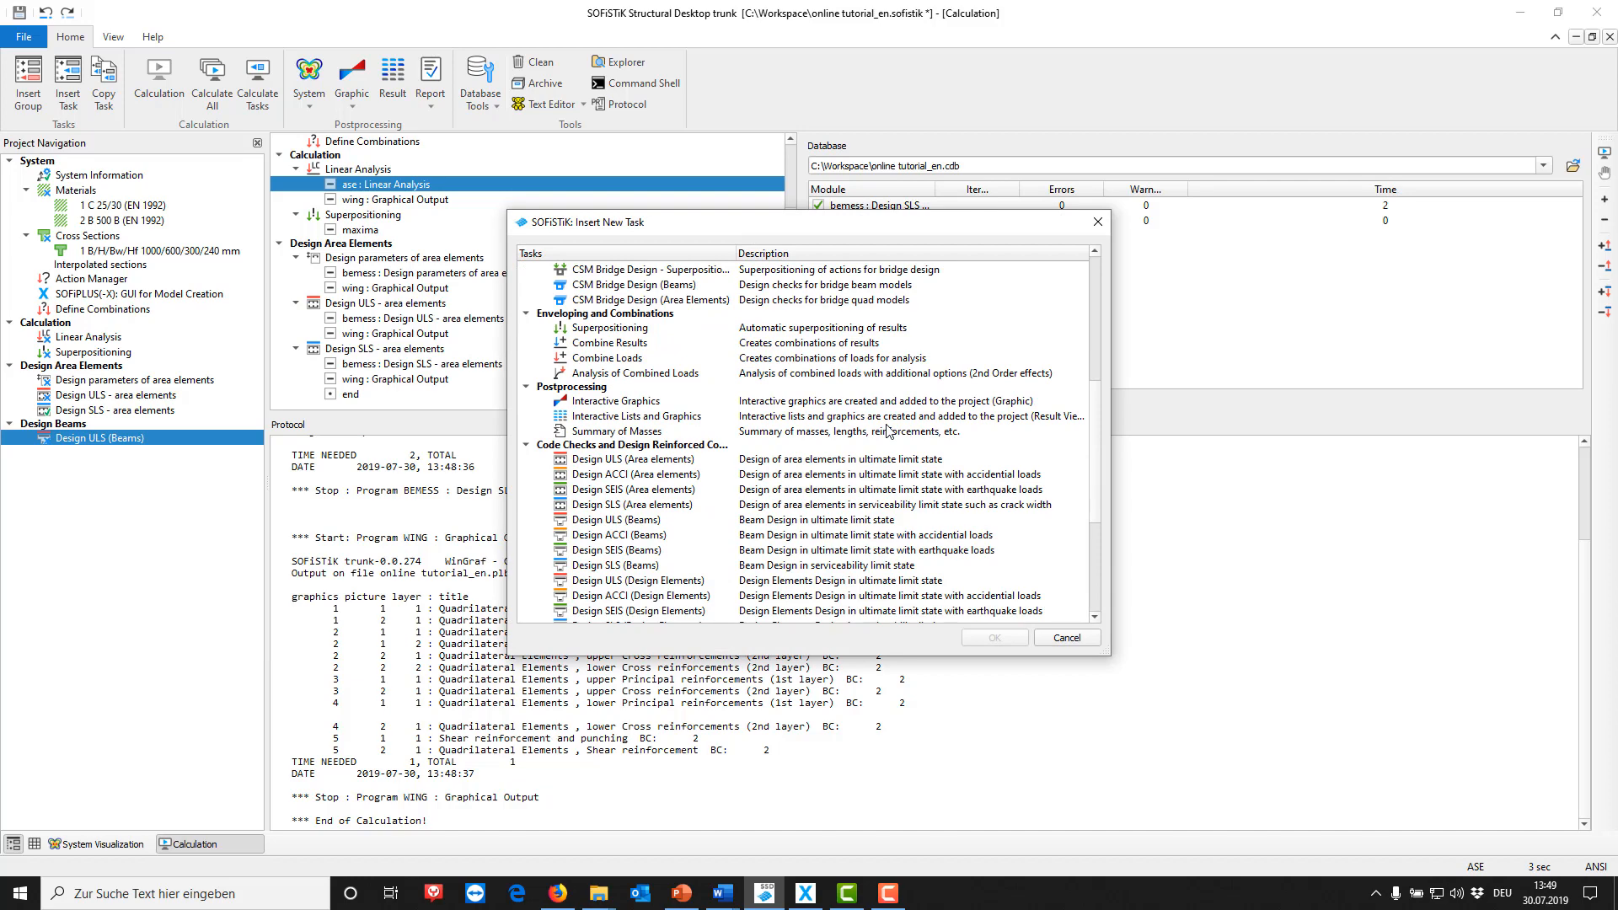
{"action": "left_click", "coordinate": [682, 568]}
{"action": "left_click", "coordinate": [988, 639]}
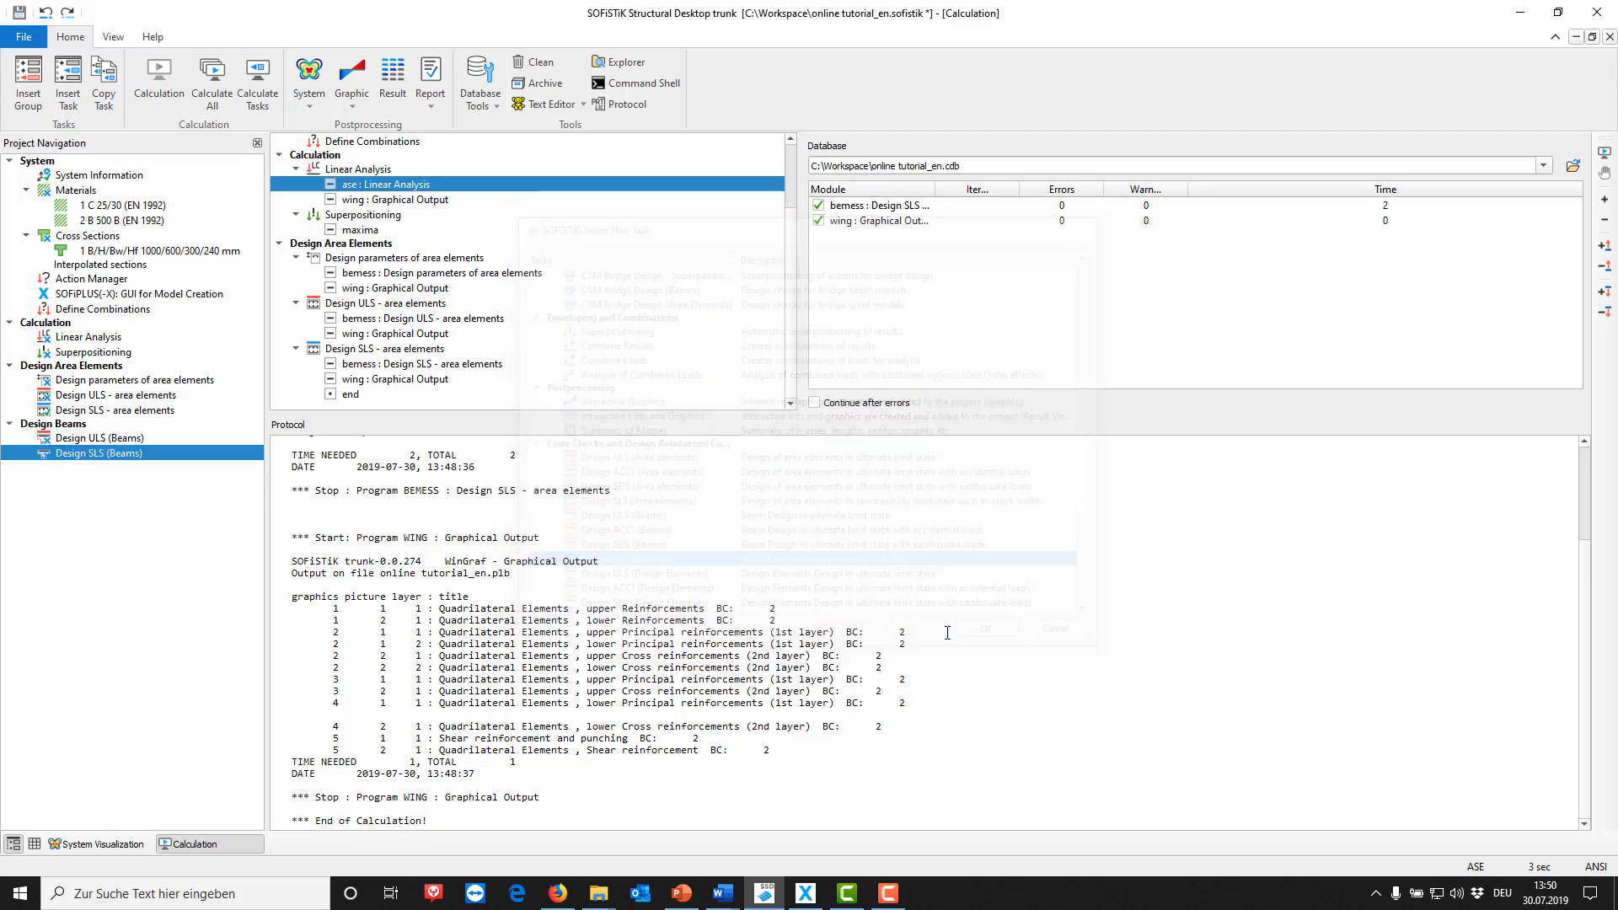
- Open the Design ULS (Beams) task and process it immediately with its default settings and all loadcases
{"action": "left_click", "coordinate": [103, 440]}
{"action": "double_click", "coordinate": [102, 440]}
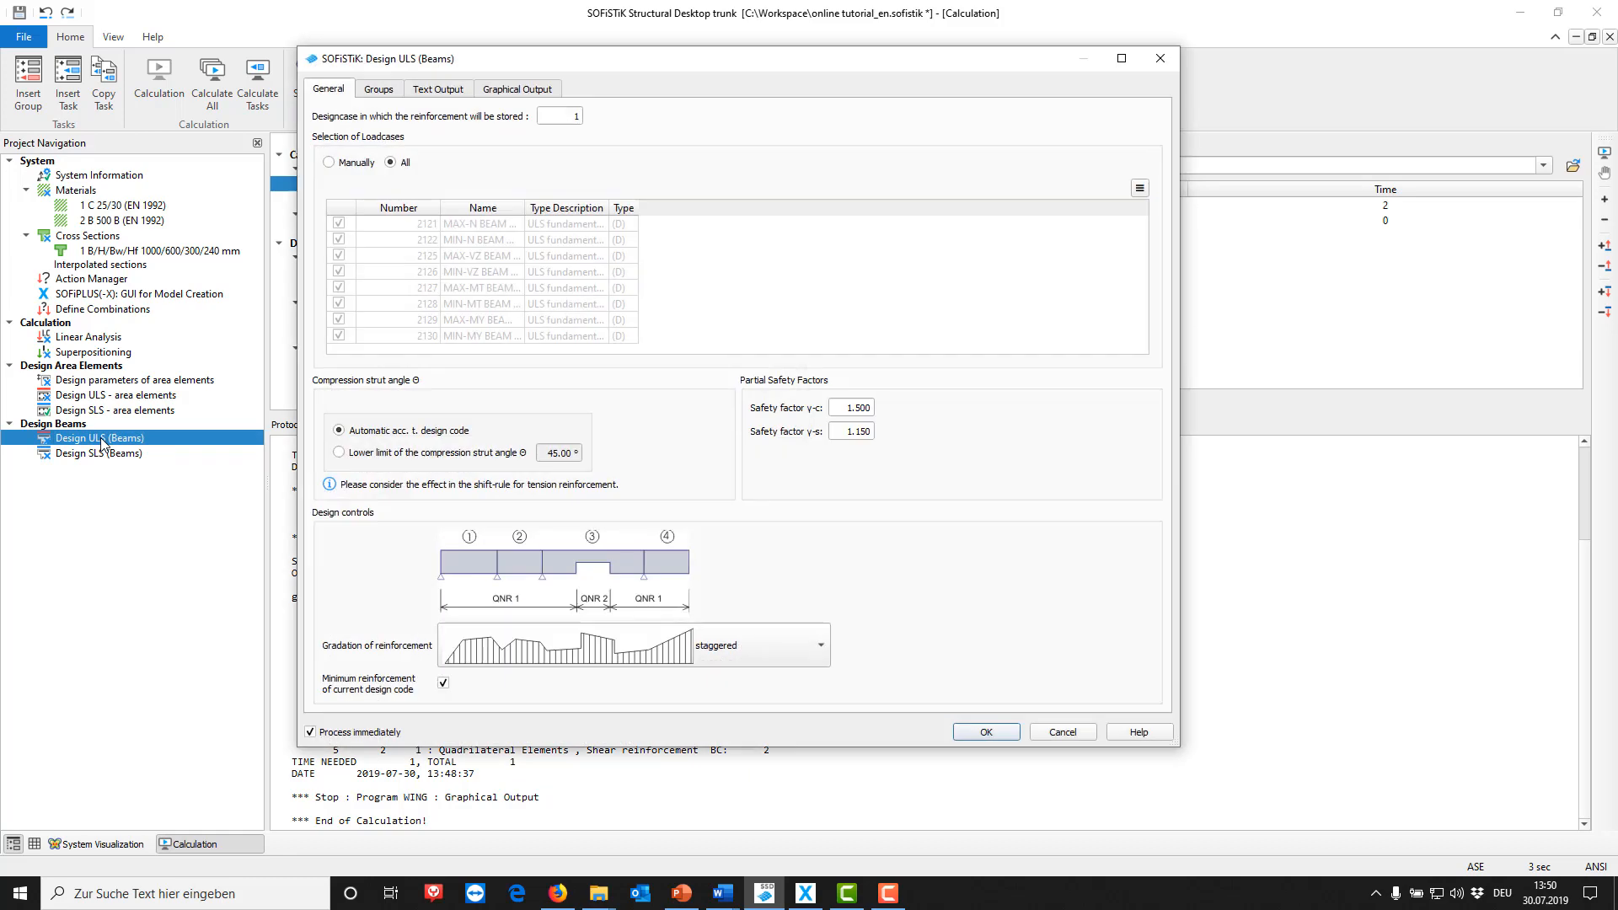
{"action": "left_click", "coordinate": [985, 732]}
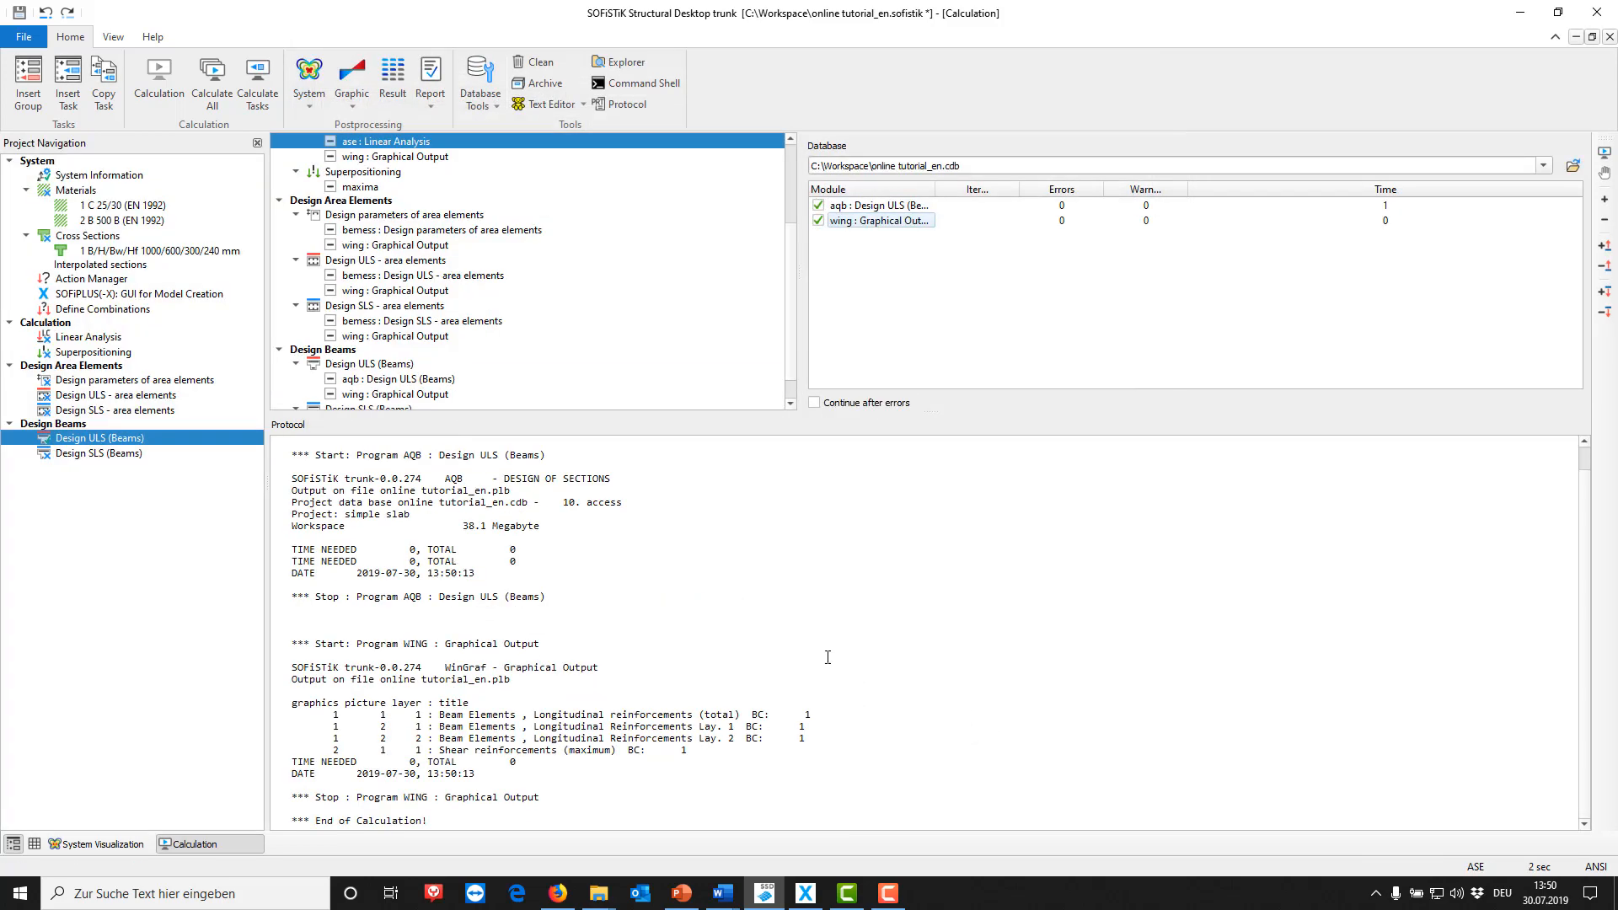
- Open the Design SLS (Beams) task and process it immediately with all quasi-permanent loadcases and the default crack width
{"action": "left_click", "coordinate": [224, 455]}
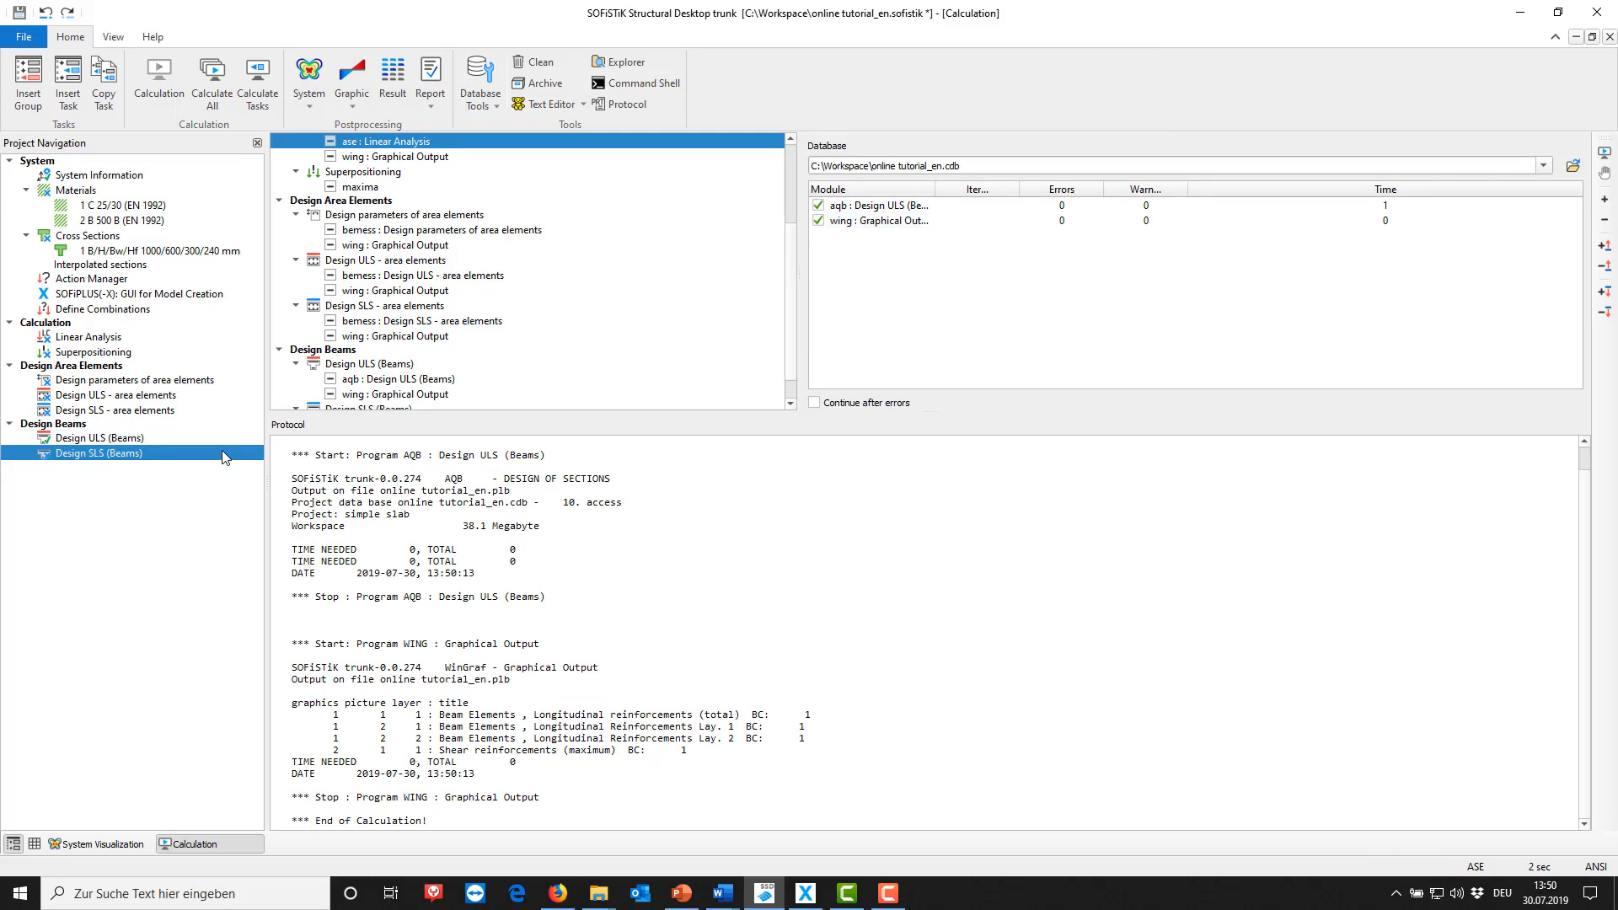
{"action": "double_click", "coordinate": [224, 456]}
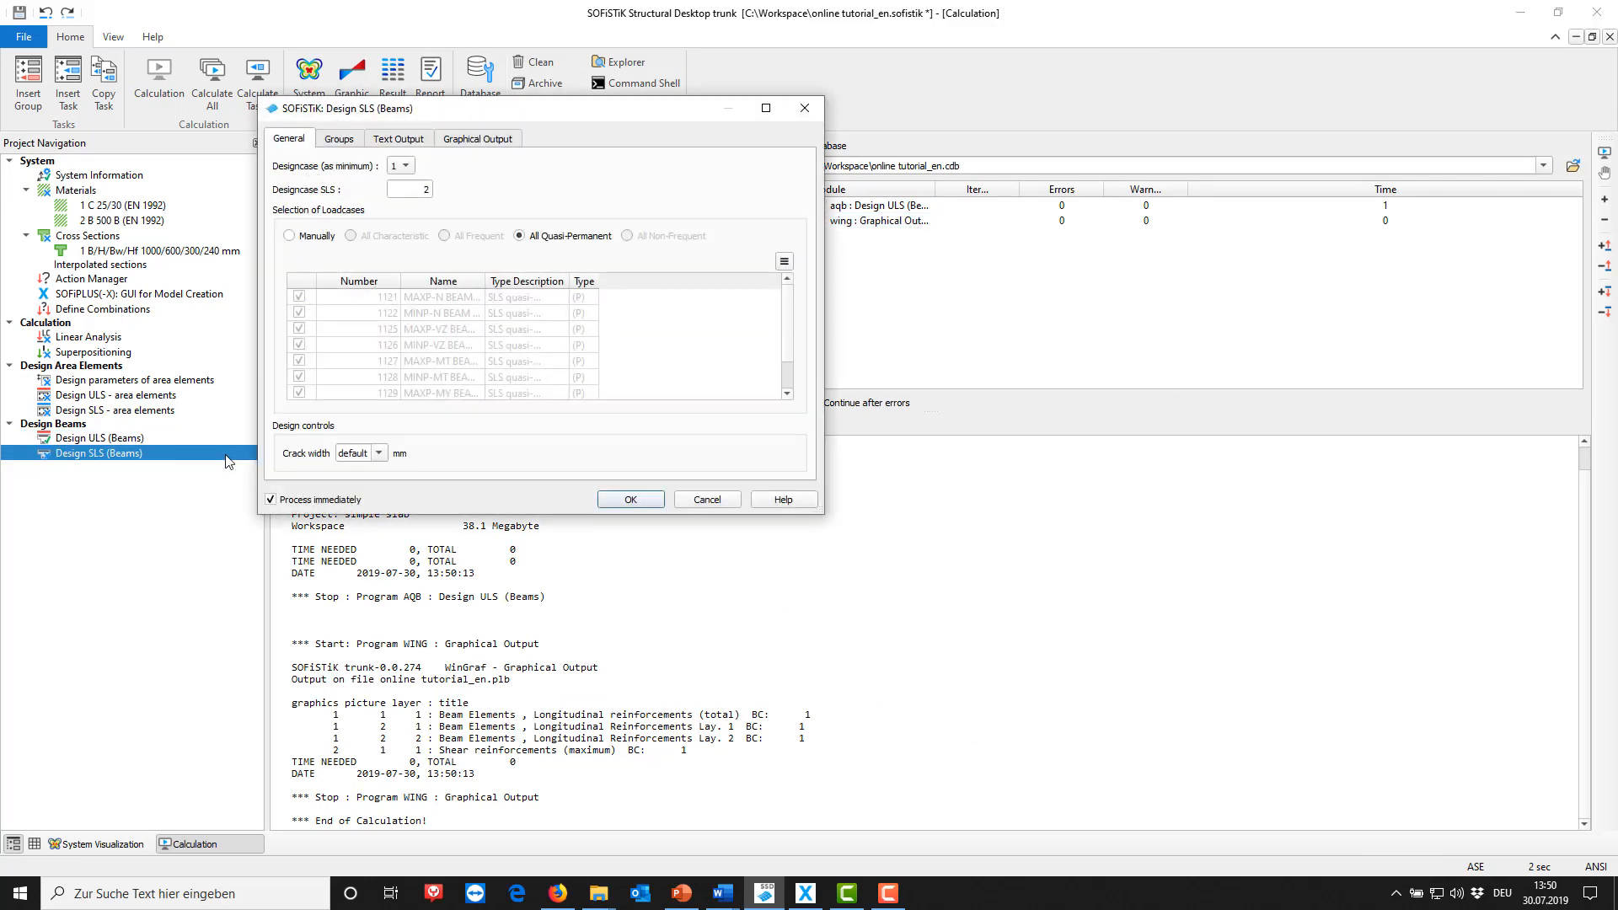
{"action": "left_click", "coordinate": [639, 499]}
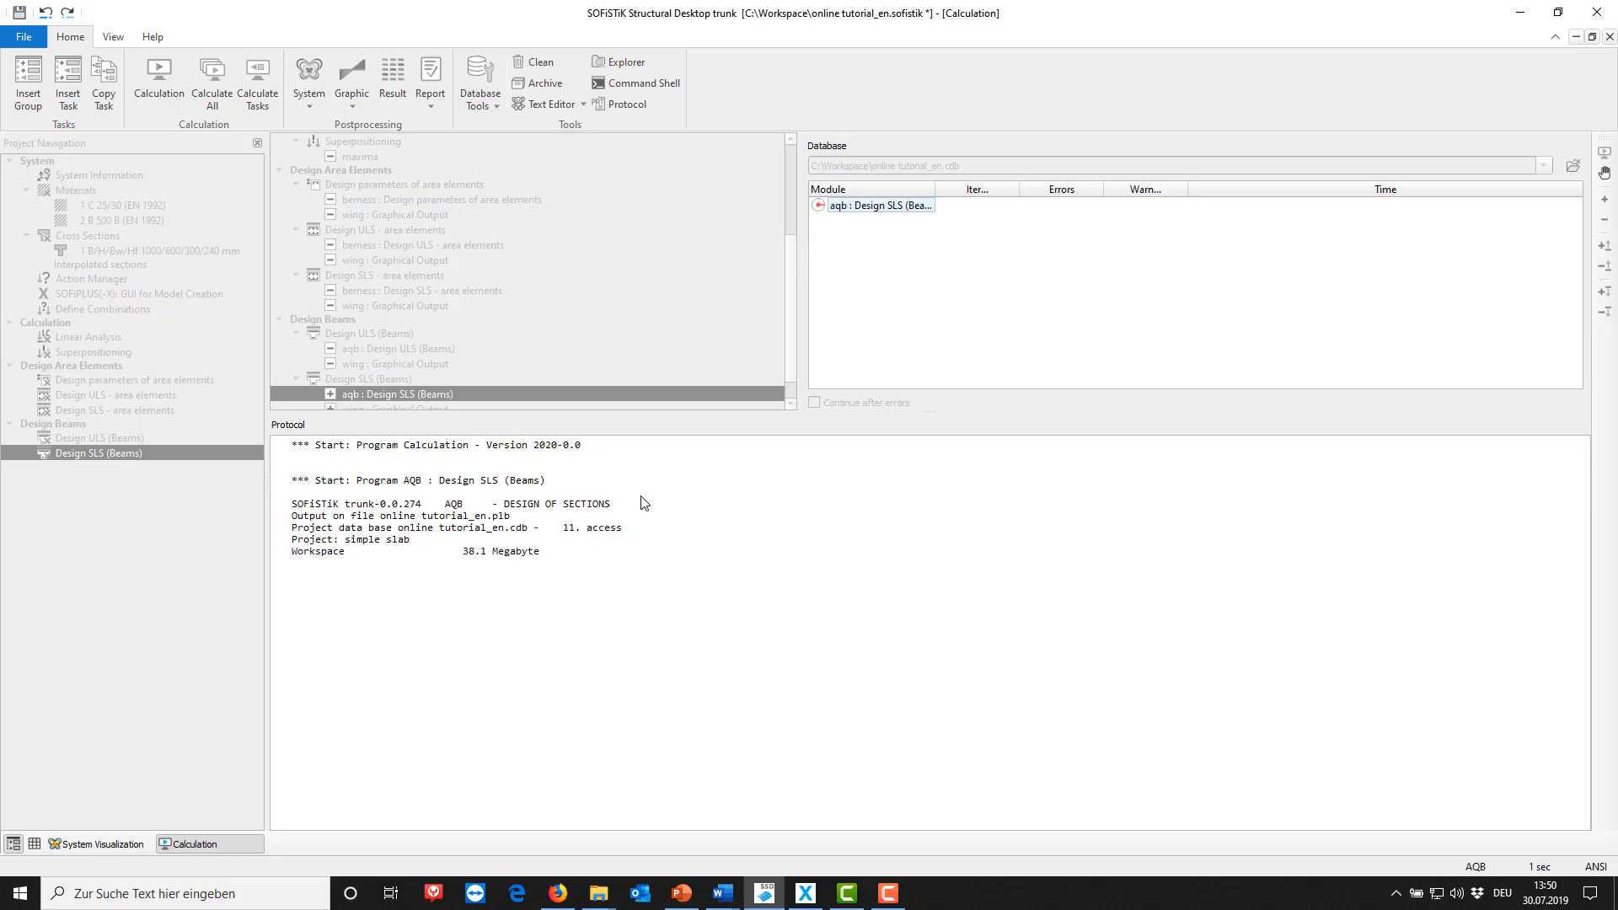